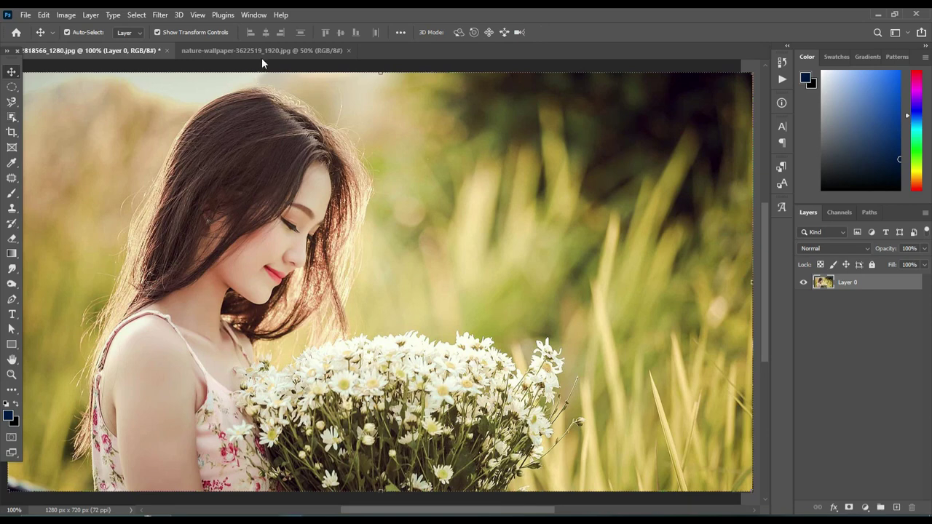
Show the Properties panel from the Window menu, next to the Layers panel
left_click(264, 16)
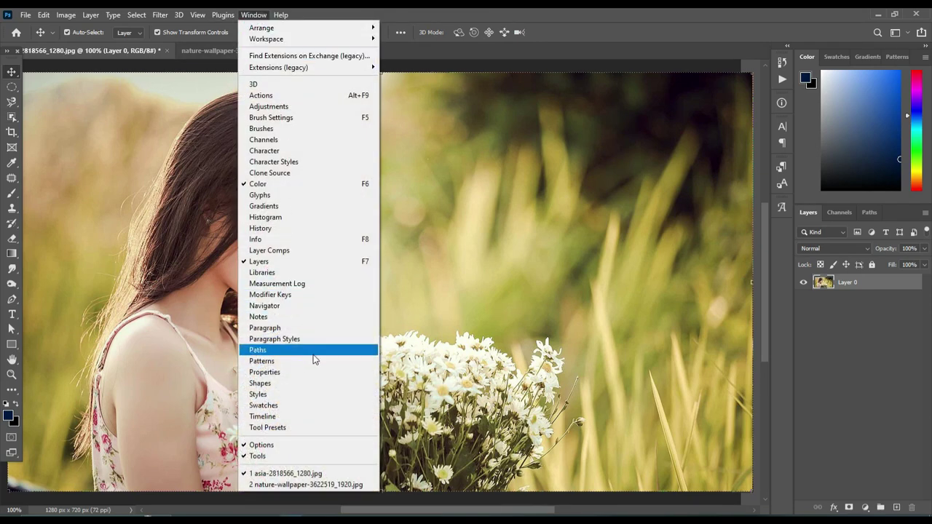
left_click(286, 377)
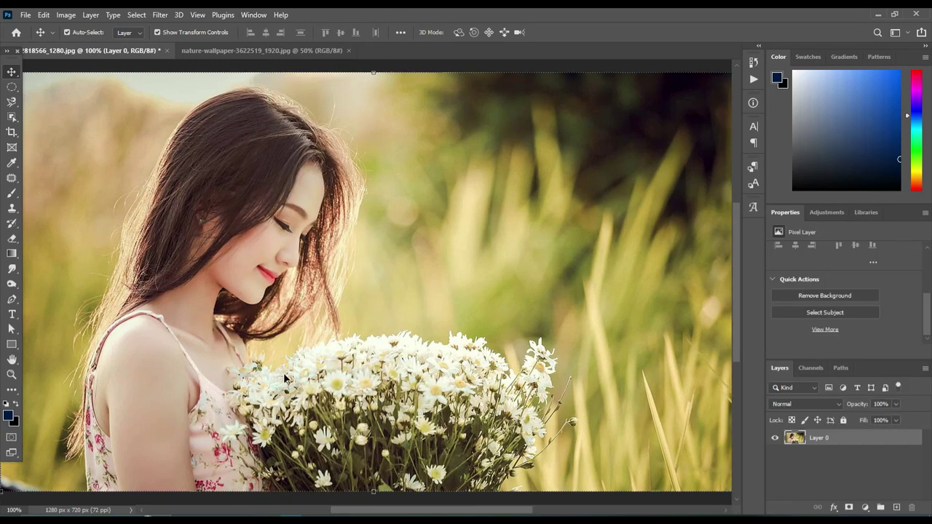
Select the woman and bouquet with Select Subject and mask out the grass on Layer 0
left_click(798, 312)
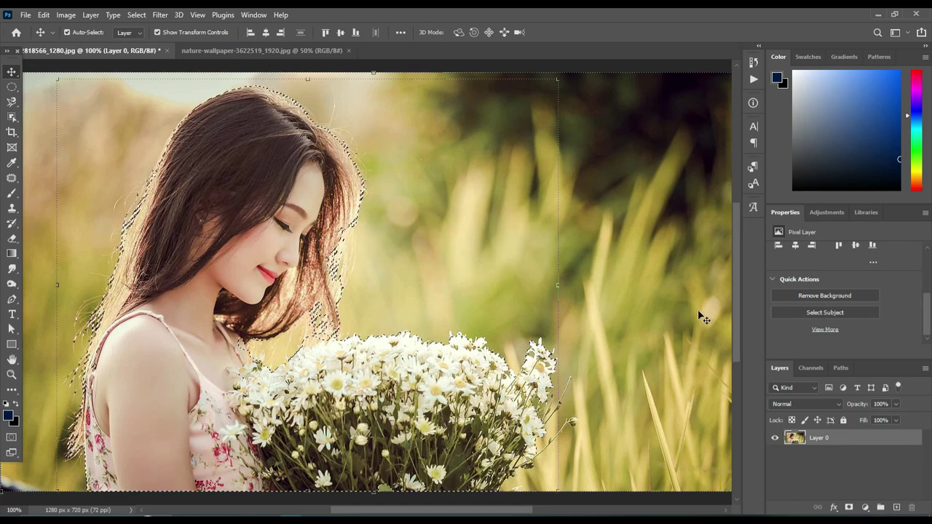
left_click(848, 508)
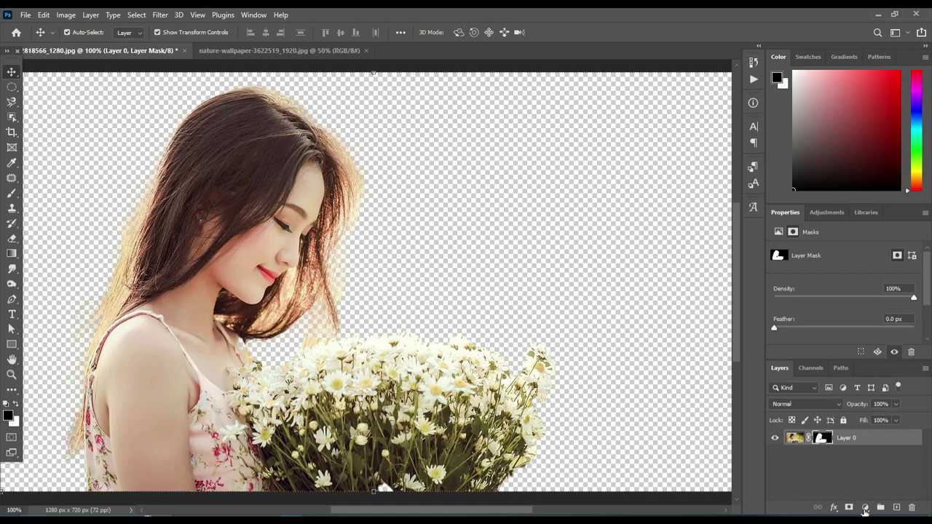
Add a Solid Color fill layer in light blue #a1bdec
left_click(865, 507)
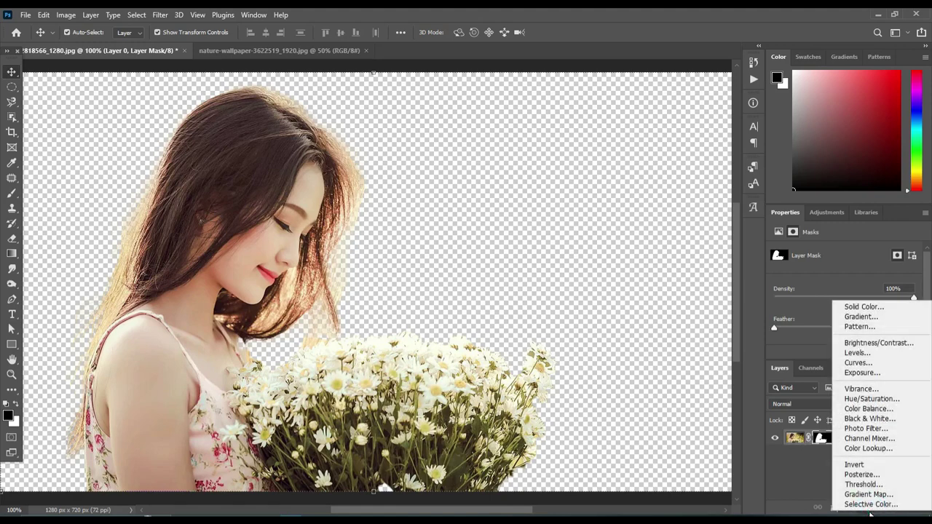
left_click(784, 487)
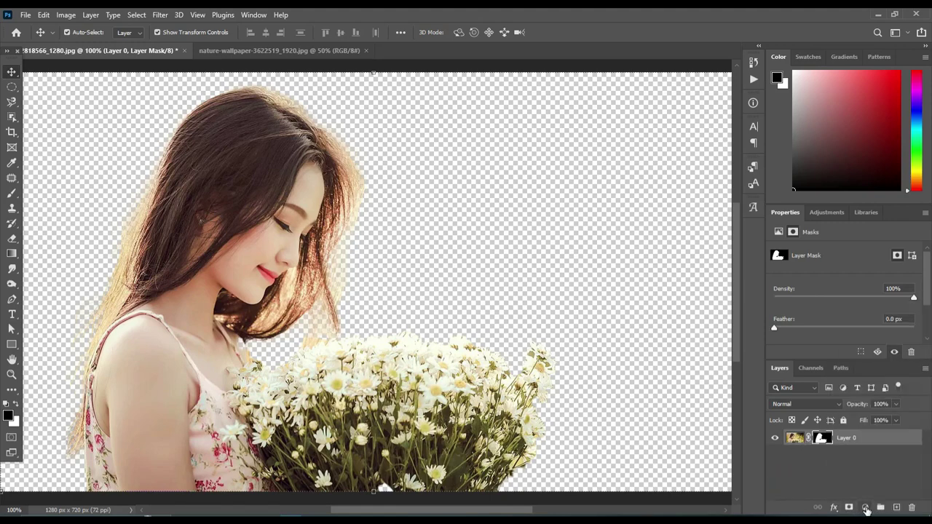
left_click(866, 507)
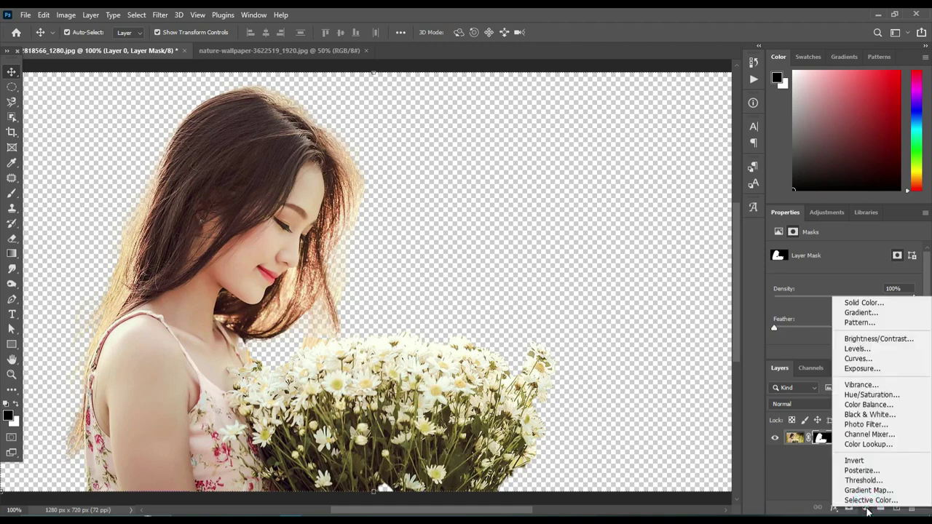
left_click(853, 303)
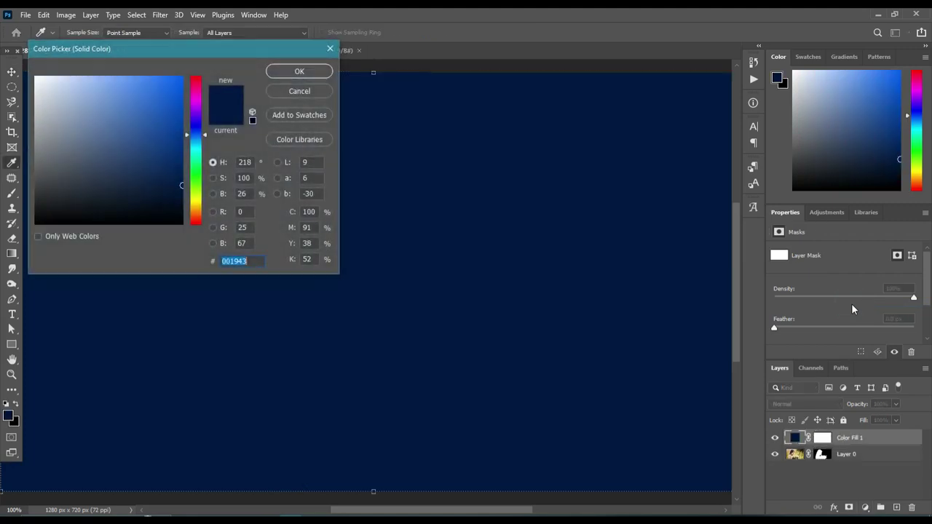
left_click(83, 96)
left_click(82, 87)
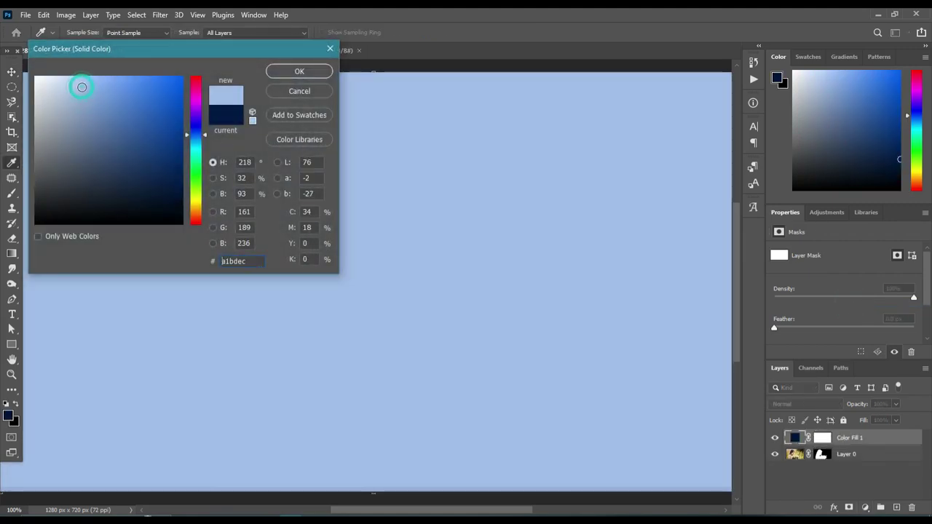
left_click(298, 71)
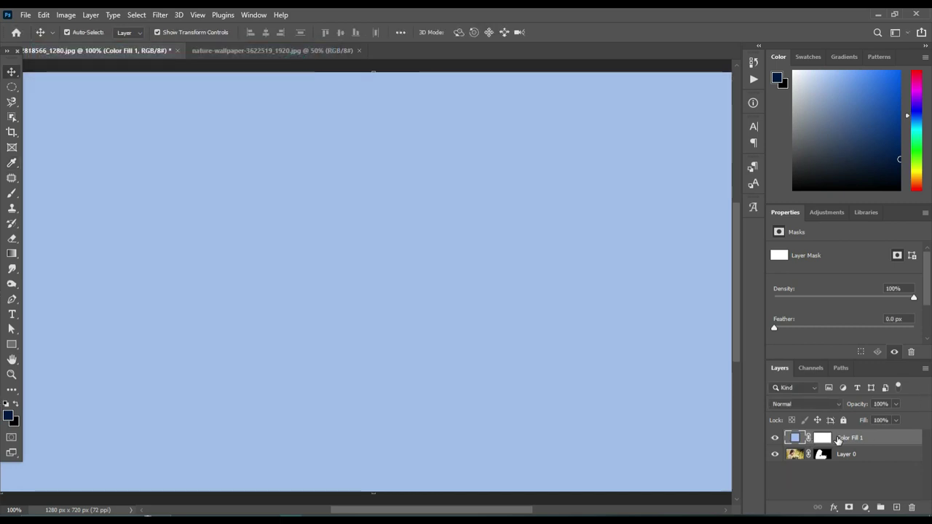
Move Color Fill 1 below Layer 0, reselect Layer 0 and zoom out
left_click(841, 439)
left_click_drag(841, 439, 842, 465)
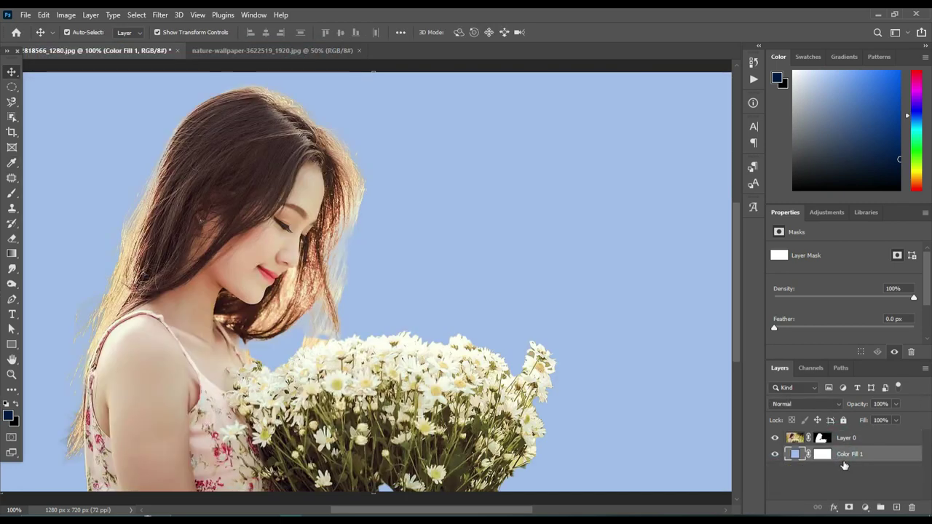
left_click(828, 438)
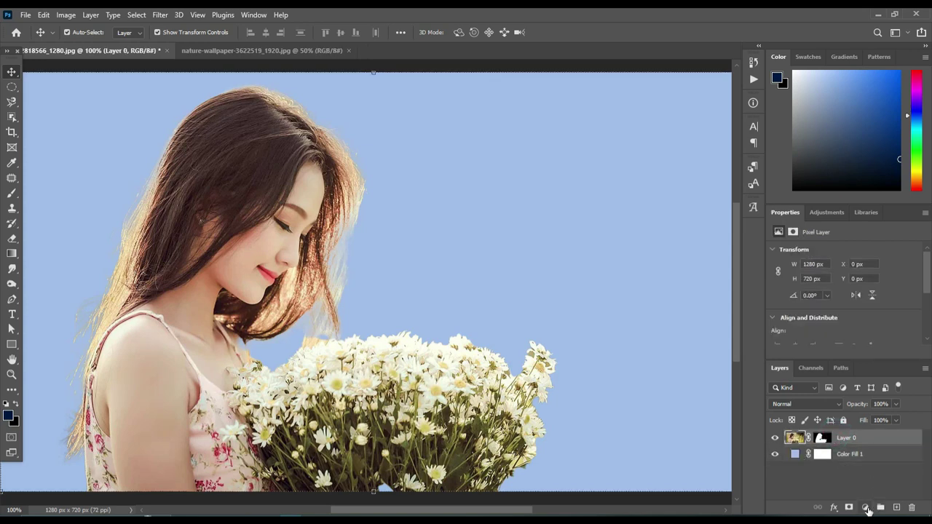
key("ctrl+minus")
Bring the forest wallpaper into the portrait as Layer 1 at 61% opacity
left_click(228, 51)
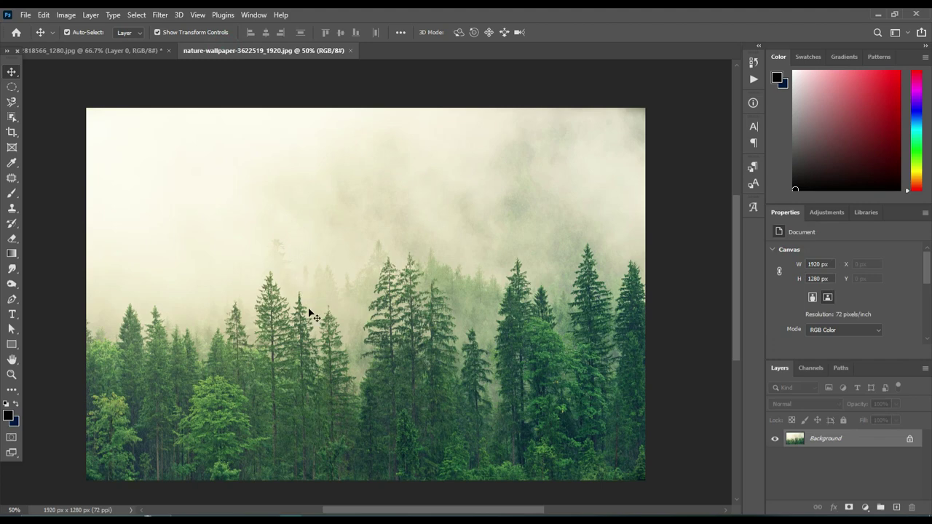
mouse_move(306, 346)
left_mouse_down()
mouse_move(91, 47)
mouse_move(237, 251)
left_mouse_up()
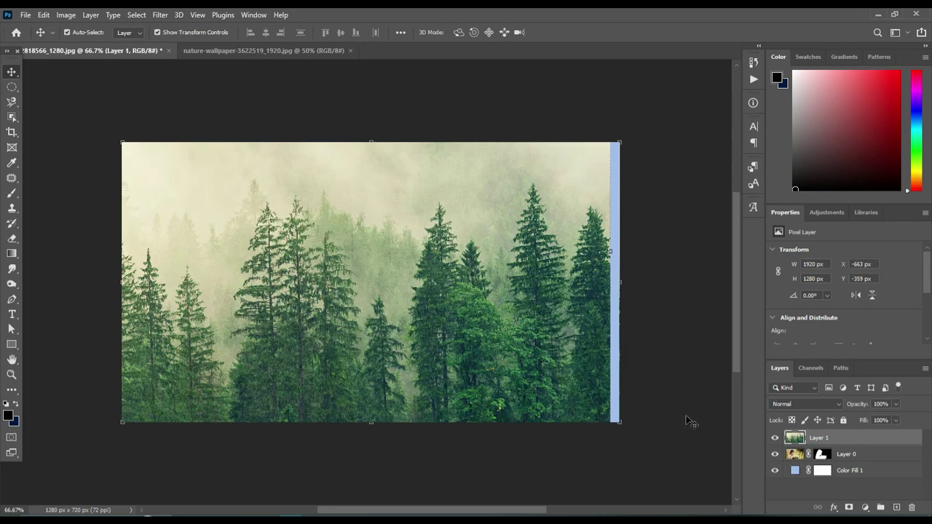
left_click_drag(857, 403, 835, 411)
left_click(393, 380)
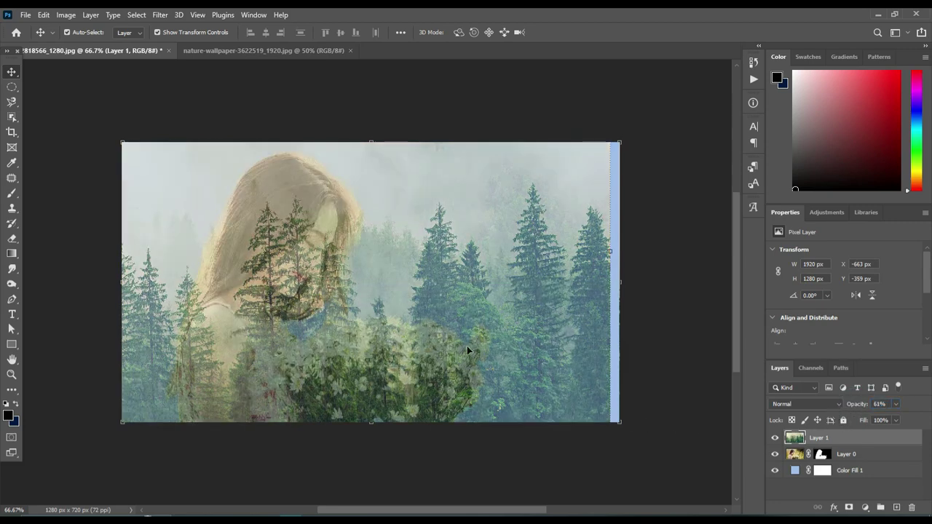
Position the forest over the woman's head and raise its opacity to 87%
left_click_drag(466, 349, 424, 313)
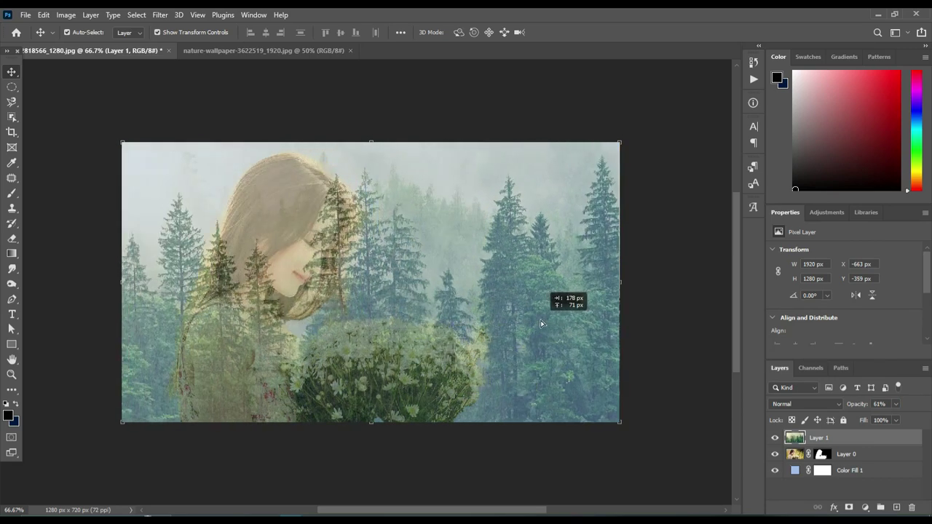
left_click_drag(424, 313, 413, 333)
mouse_move(511, 326)
left_mouse_down()
mouse_move(590, 321)
mouse_move(630, 287)
left_mouse_up()
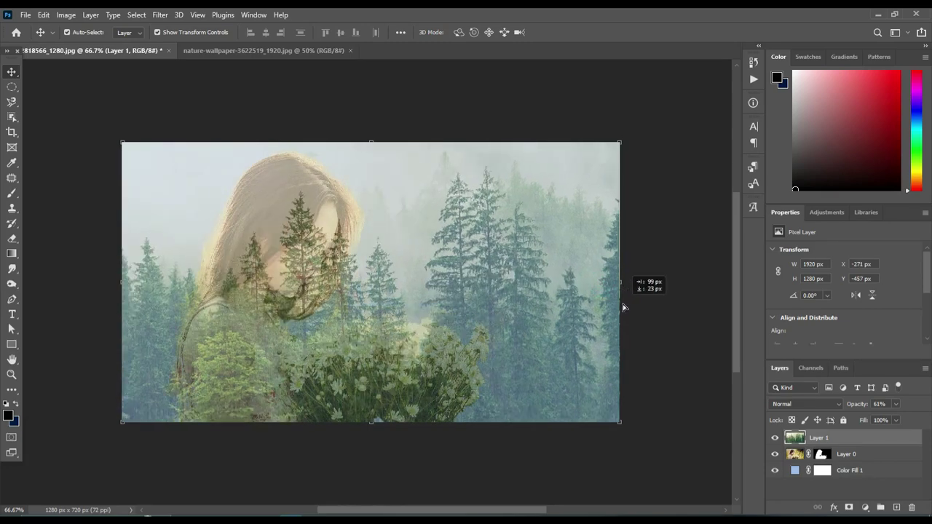
mouse_move(363, 318)
left_mouse_down()
mouse_move(465, 299)
mouse_move(288, 294)
left_mouse_up()
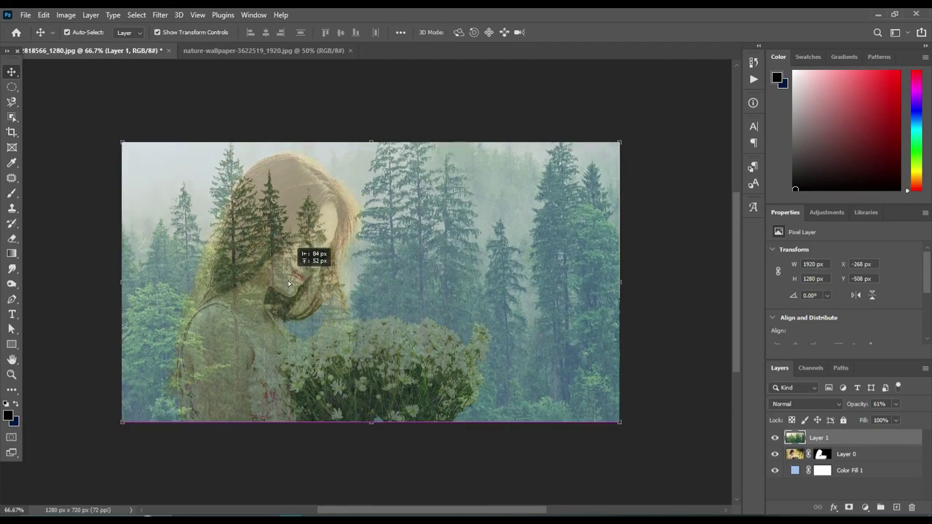
left_click_drag(288, 294, 288, 292)
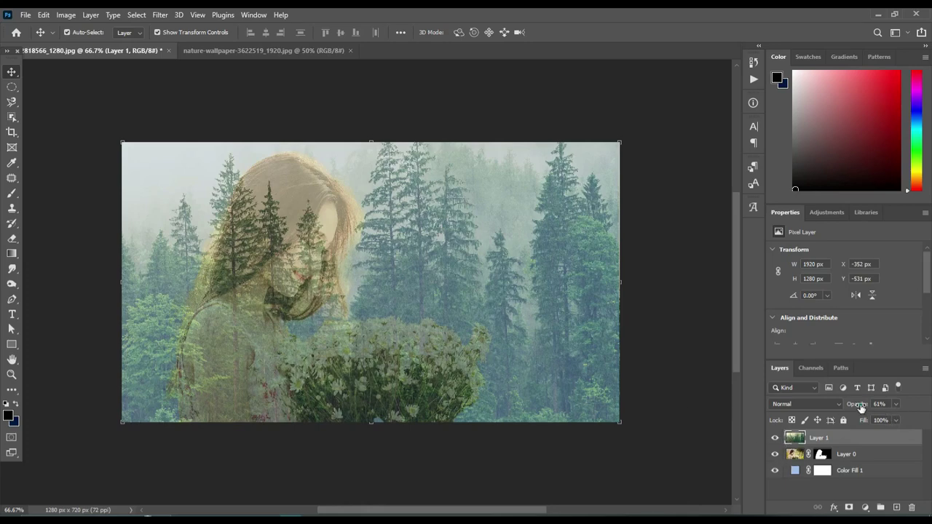
left_click_drag(861, 408, 876, 417)
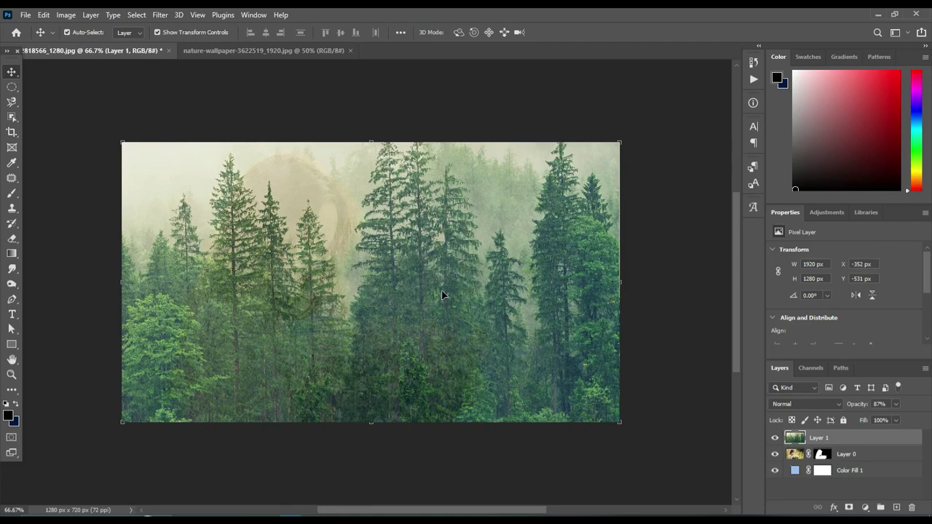
Clip forest Layer 1 to the woman layer with Create Clipping Mask
right_click(839, 437)
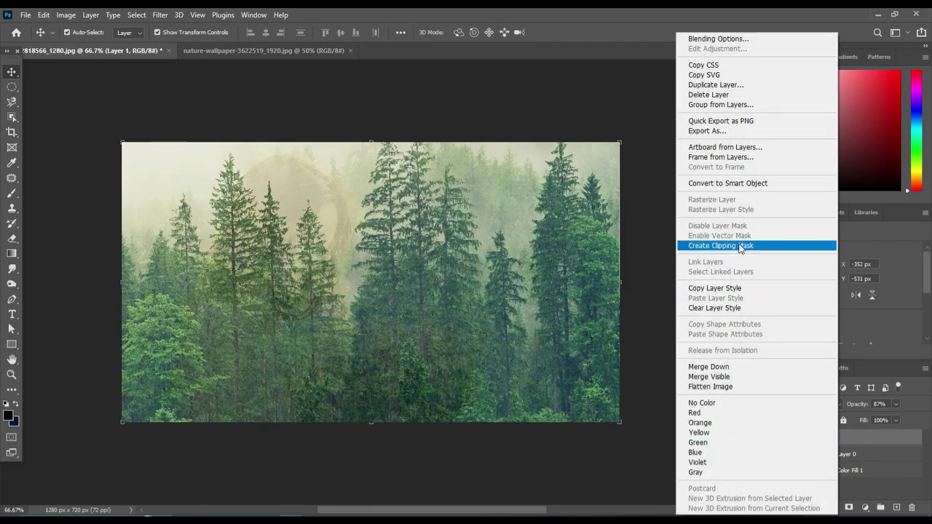
left_click(661, 345)
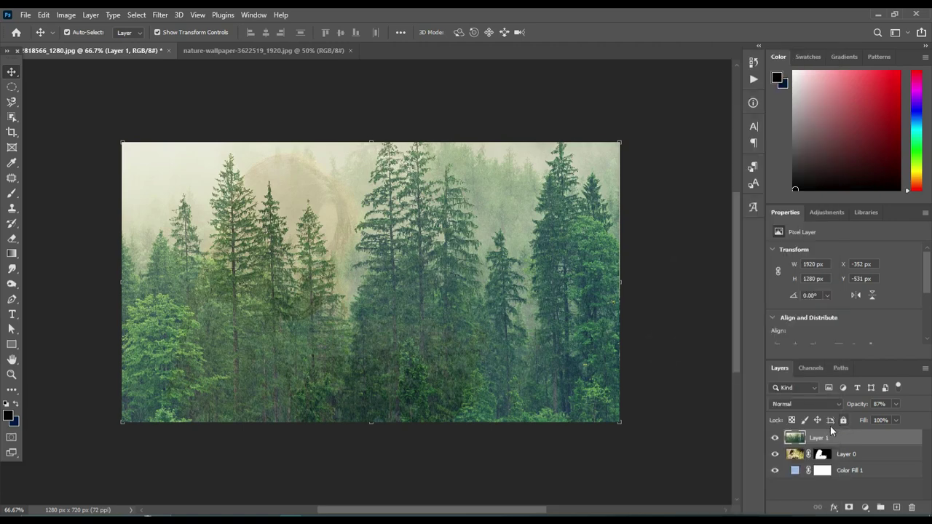
right_click(821, 434)
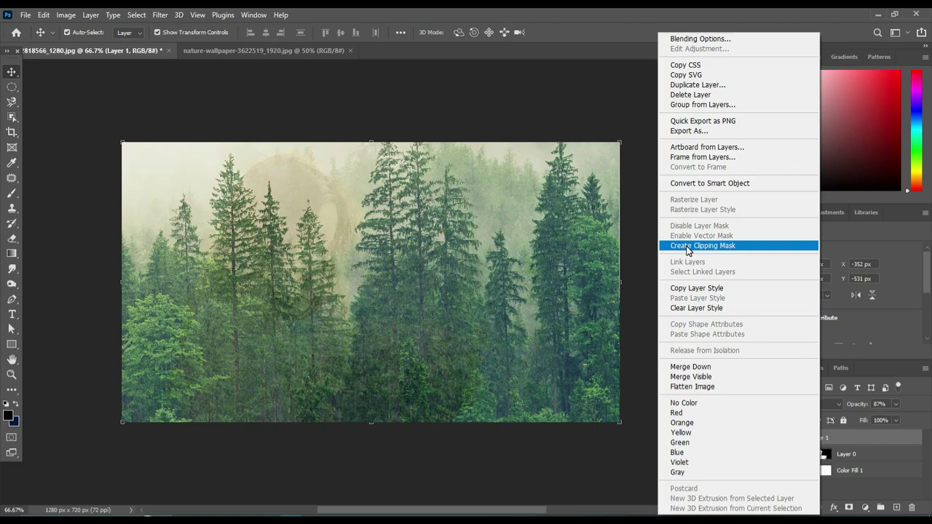
left_click(687, 246)
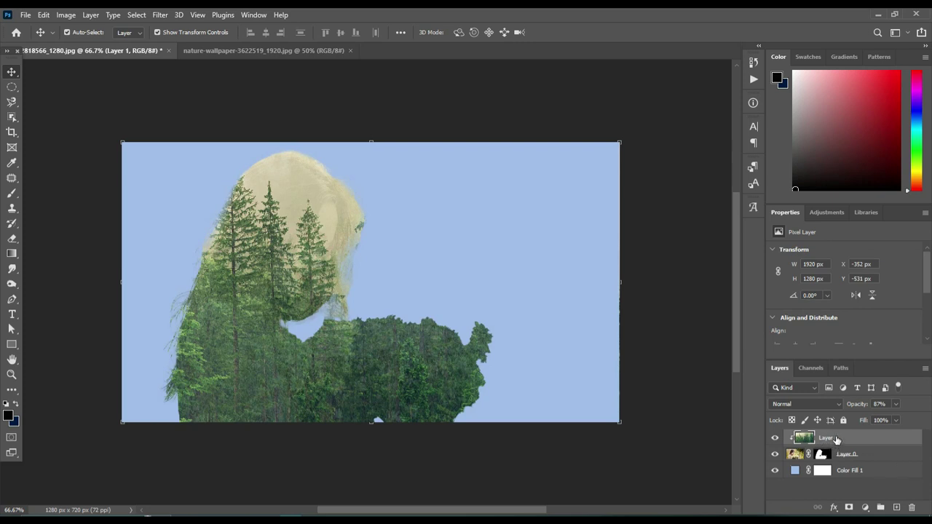
Add a white mask to Layer 1 and lower the Brush tool's flow
left_click(848, 508)
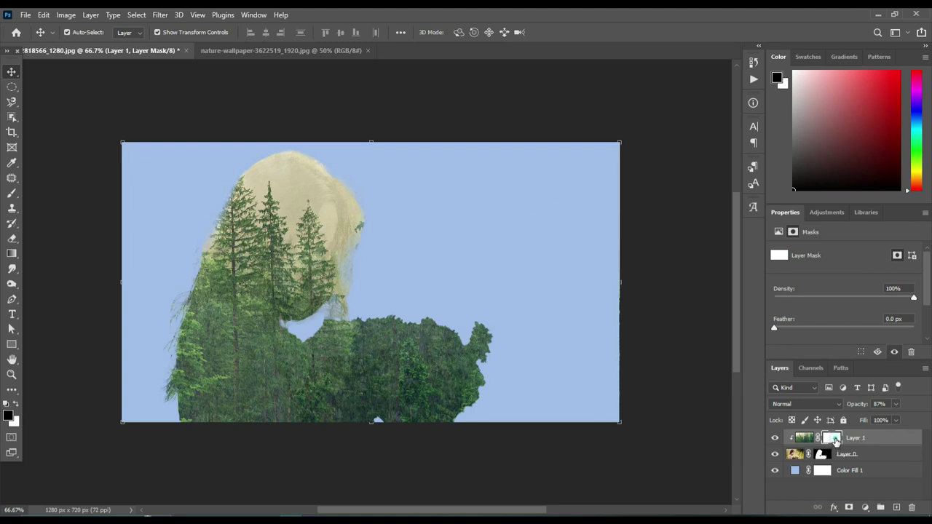
left_click(834, 439)
left_click(12, 193)
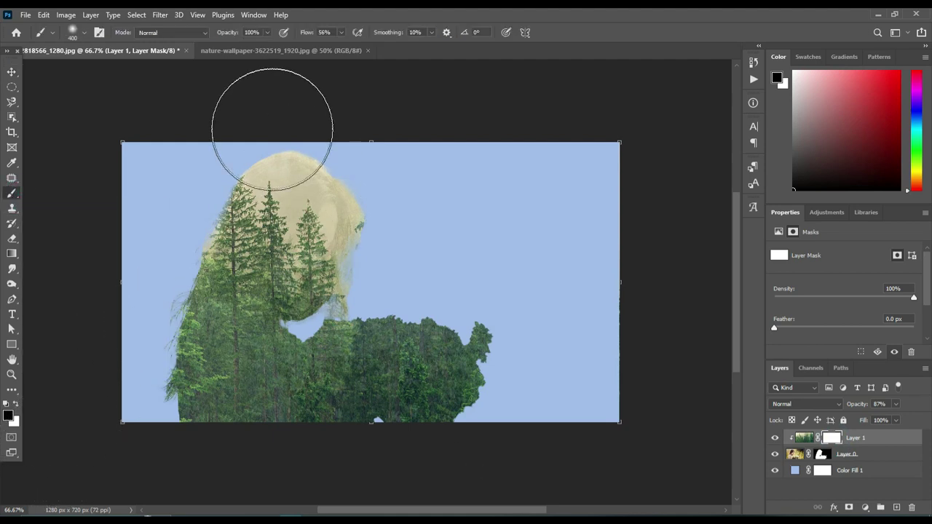
left_click(323, 34)
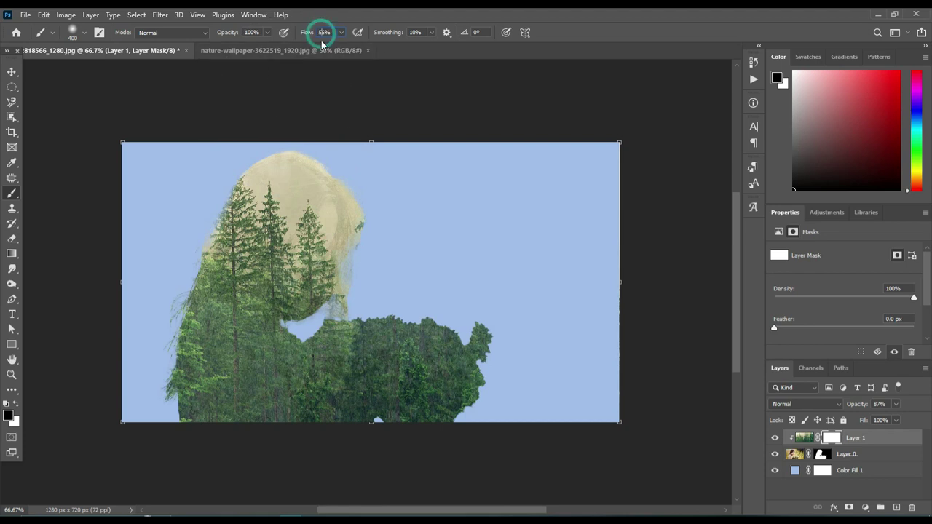
left_click(305, 36)
left_click_drag(304, 36, 301, 46)
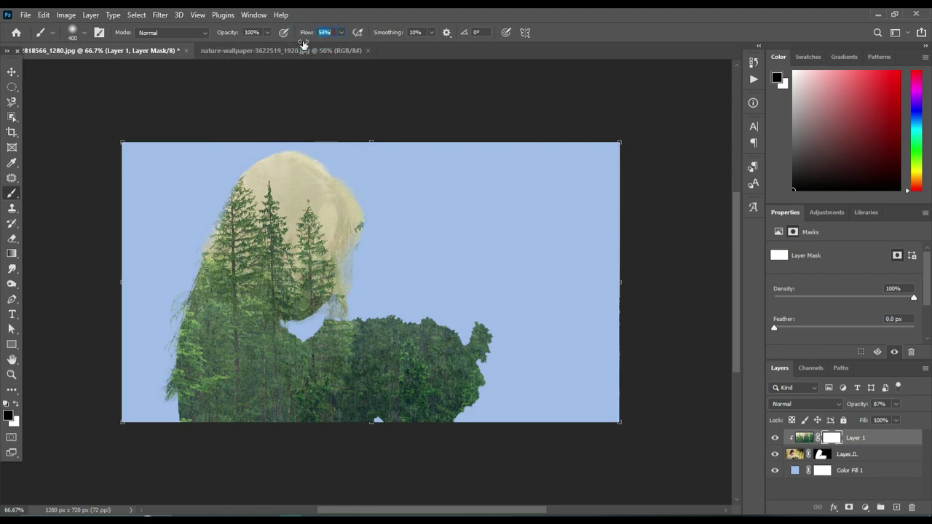
Choose a soft round brush at 306 px and target Layer 1's mask
left_click(82, 33)
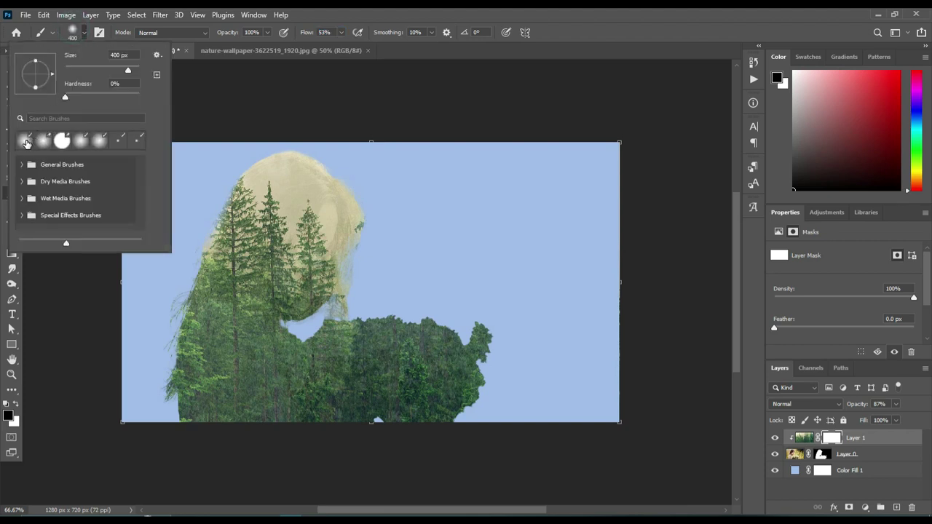
left_click(26, 141)
left_click(120, 69)
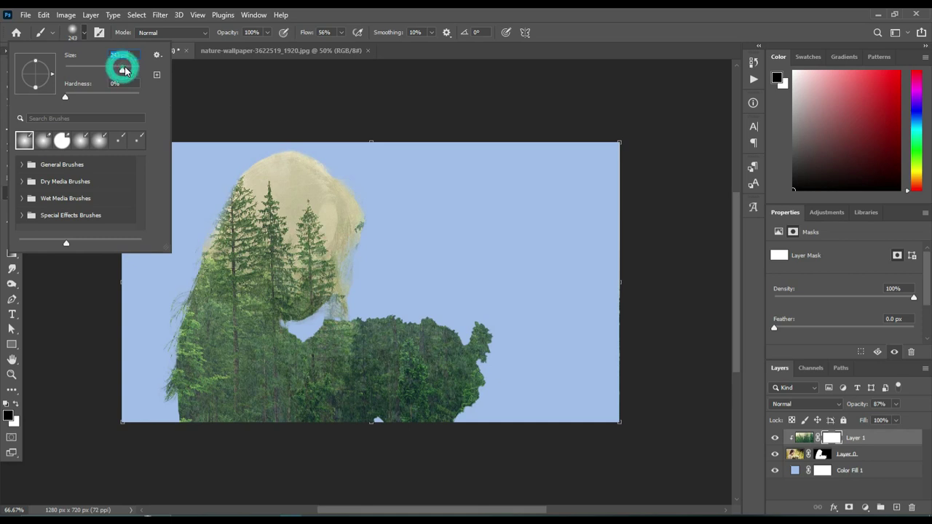
left_click_drag(123, 69, 124, 69)
mouse_move(315, 285)
left_mouse_down()
mouse_move(354, 343)
mouse_move(363, 342)
left_mouse_up()
left_click(831, 439)
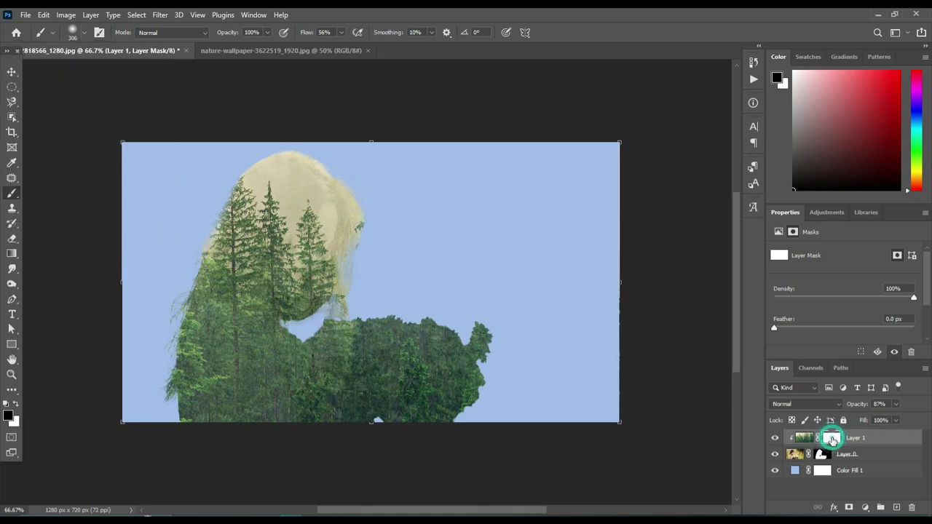
Mask the forest off the bouquet and face at 56% opacity, then restore 100%
mouse_move(442, 362)
left_mouse_down()
mouse_move(374, 432)
mouse_move(409, 368)
mouse_move(395, 333)
mouse_move(350, 346)
mouse_move(342, 424)
left_mouse_up()
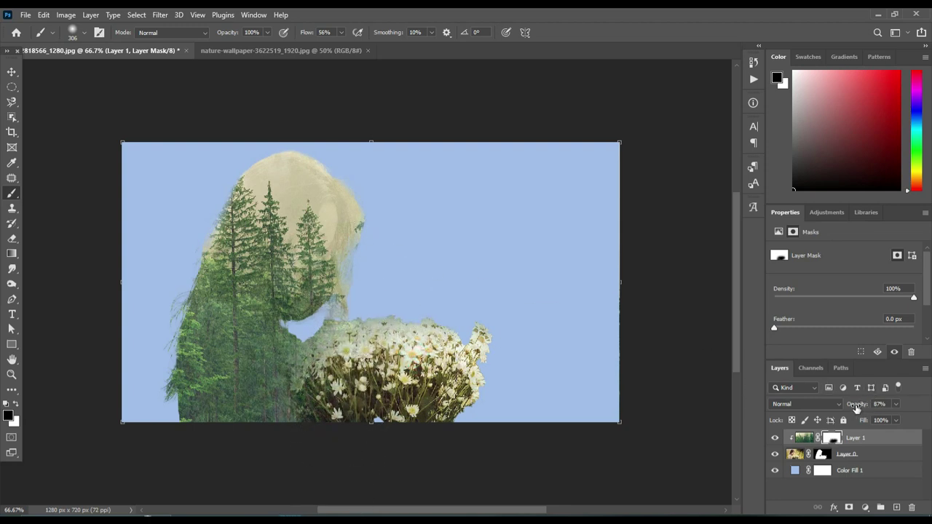
left_click_drag(856, 406, 835, 408)
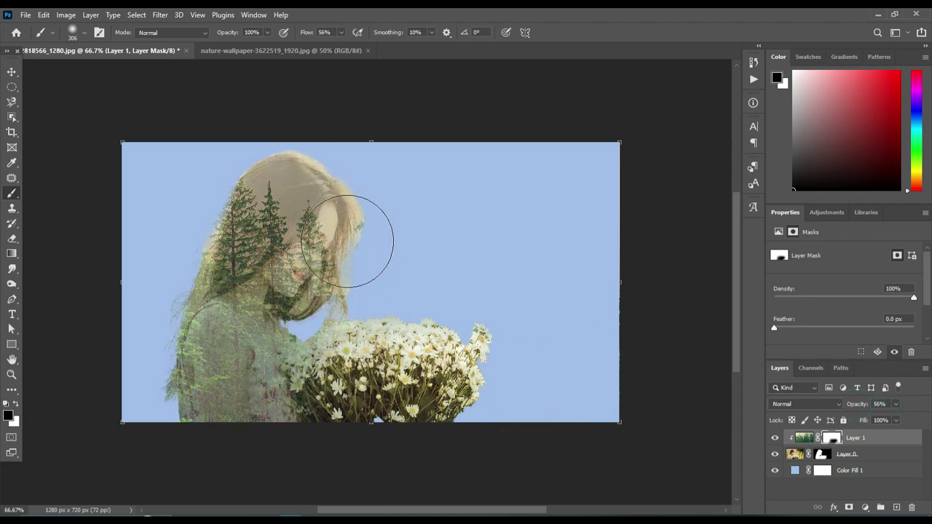
mouse_move(347, 241)
left_mouse_down()
mouse_move(222, 427)
mouse_move(214, 395)
mouse_move(250, 343)
mouse_move(187, 395)
mouse_move(183, 375)
mouse_move(219, 342)
left_mouse_up()
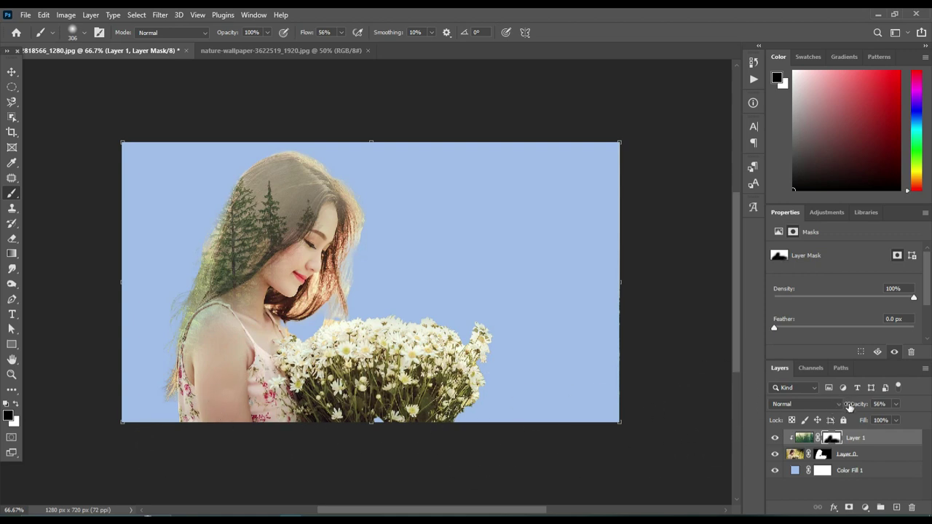
left_click_drag(853, 406, 884, 406)
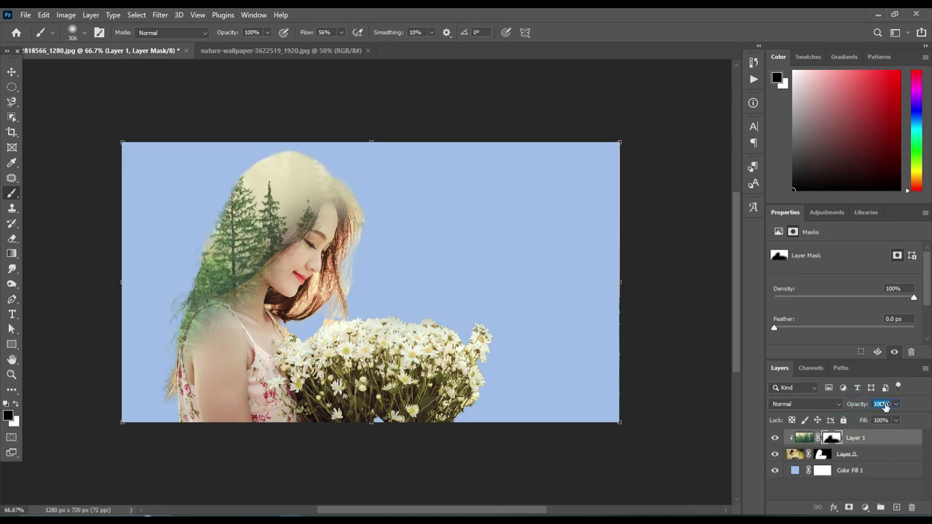
left_click(884, 405)
Recolour Color Fill 1 to cream f1eacd sampled from the photo
double_click(796, 472)
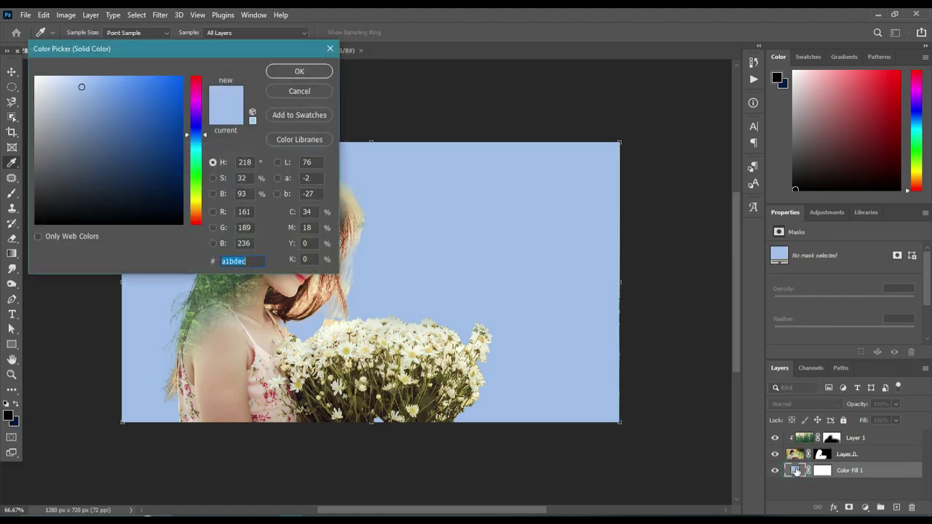
left_click_drag(206, 46, 525, 78)
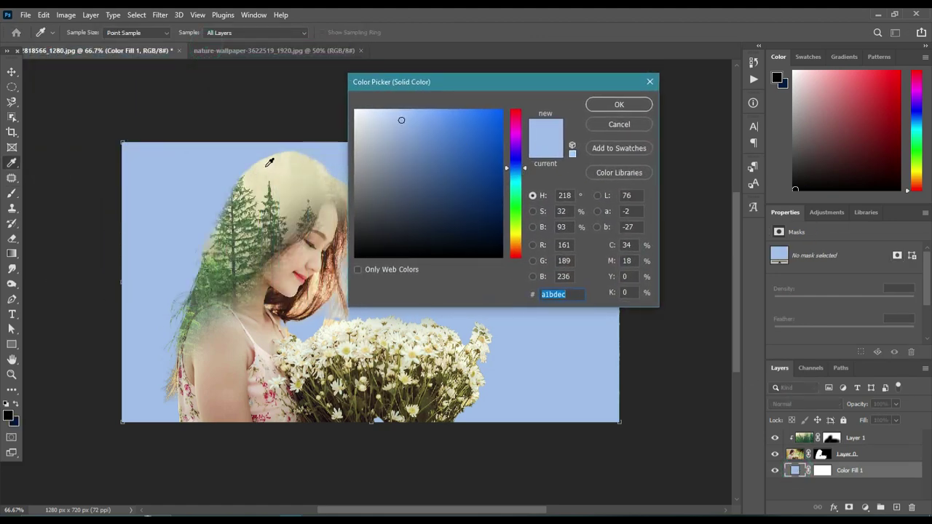
left_click(265, 158)
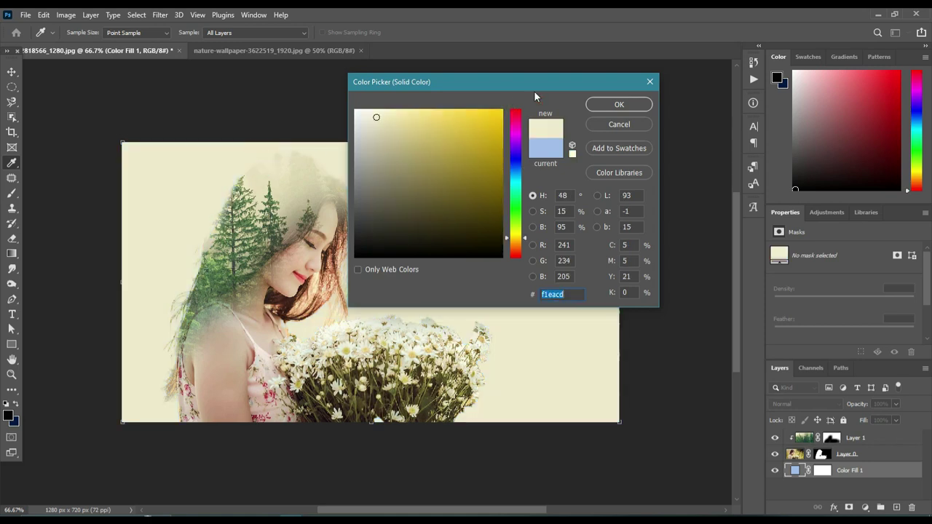
left_click(608, 108)
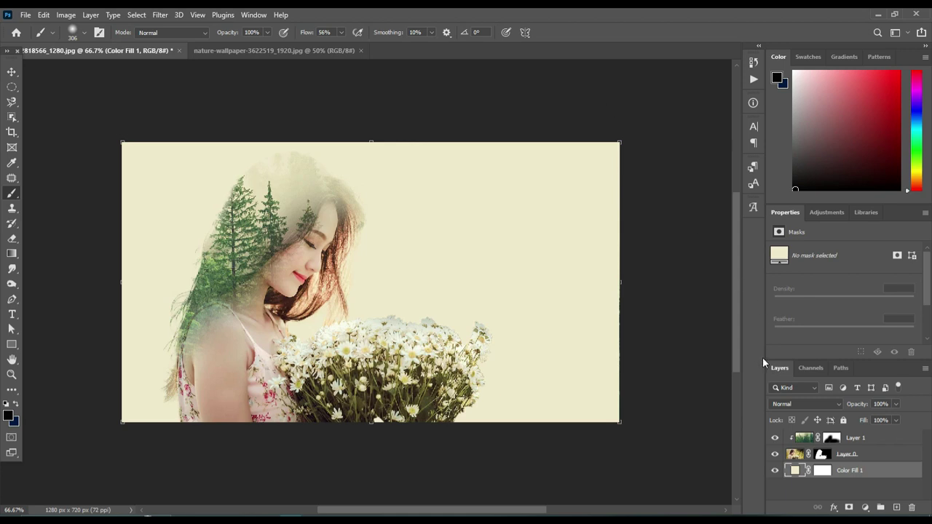
Add a Color Balance adjustment layer directly above Layer 0
left_click(794, 456)
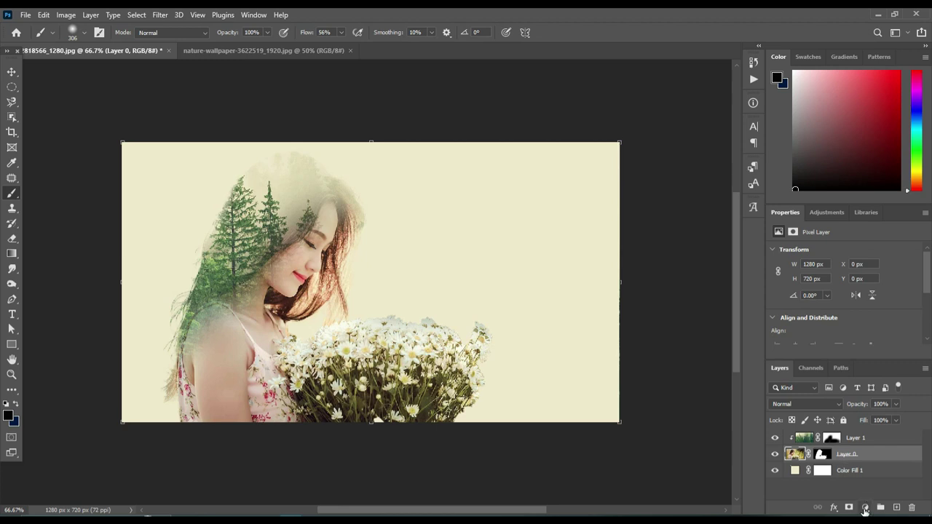
left_click(866, 509)
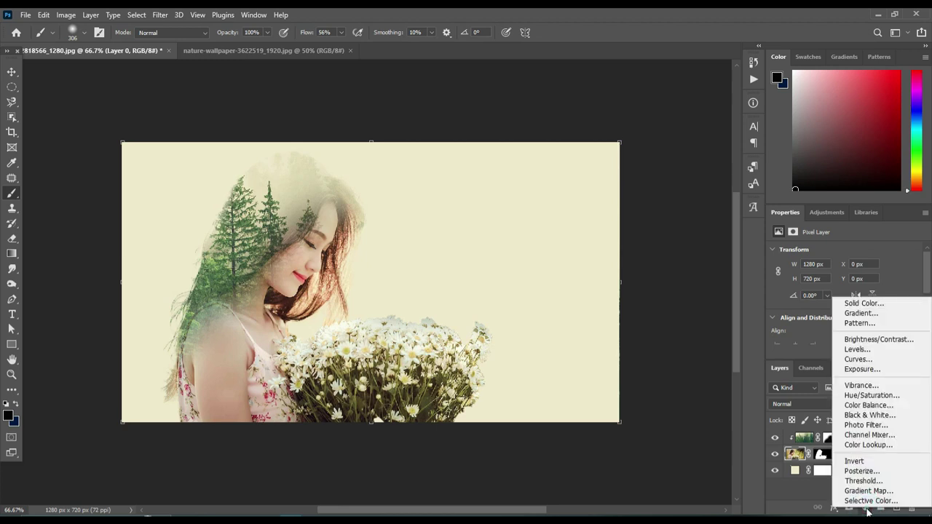
left_click(877, 406)
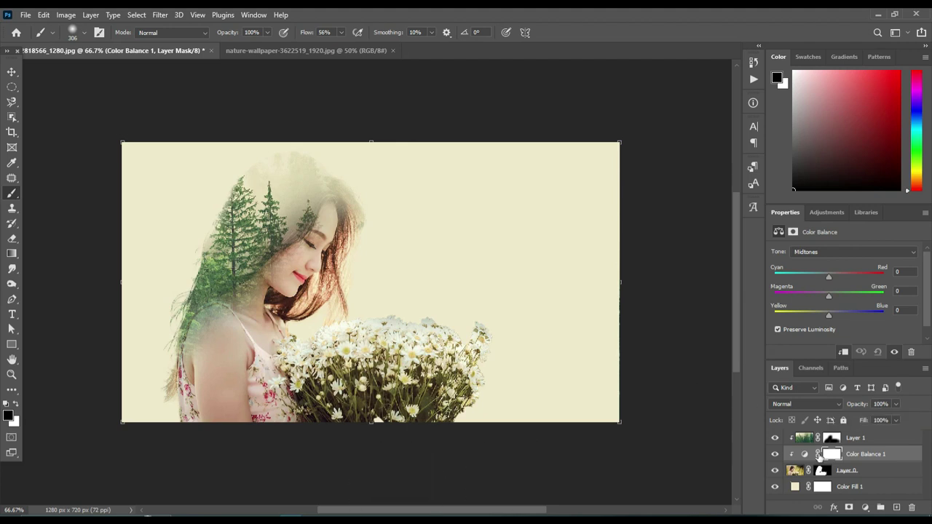
left_click(827, 439)
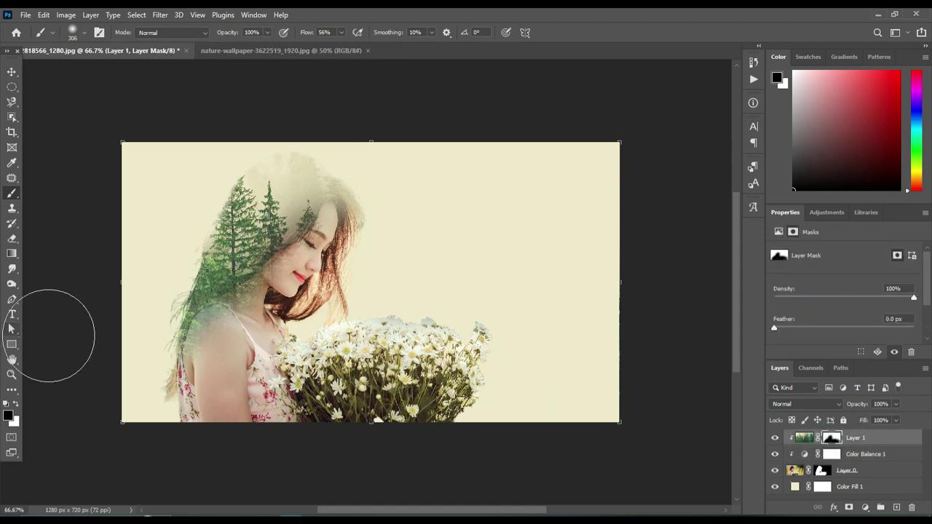
Mask forest off the shoulder, shrink the brush to 125 px, and select Layer 0's mask
left_click_drag(190, 349, 221, 351)
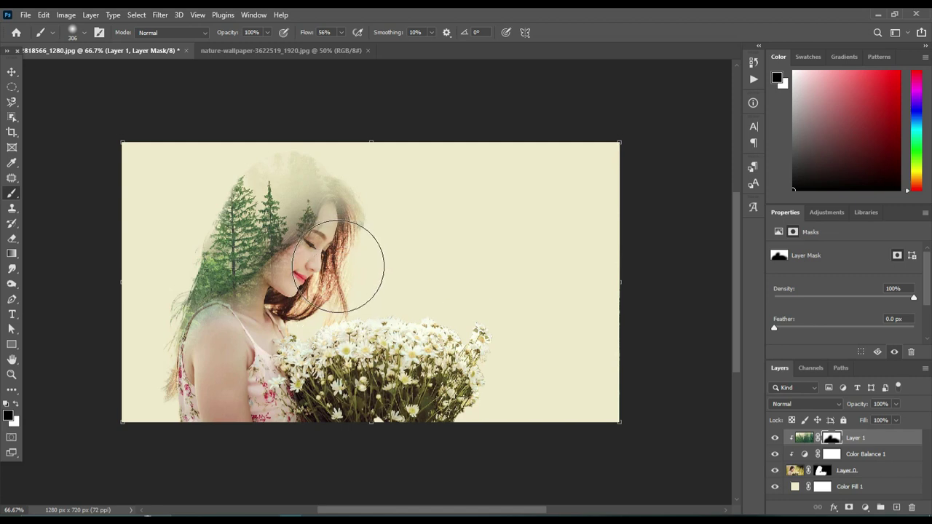
key("bracketleft")
key("bracketleft")
key("bracketleft")
key("bracketleft")
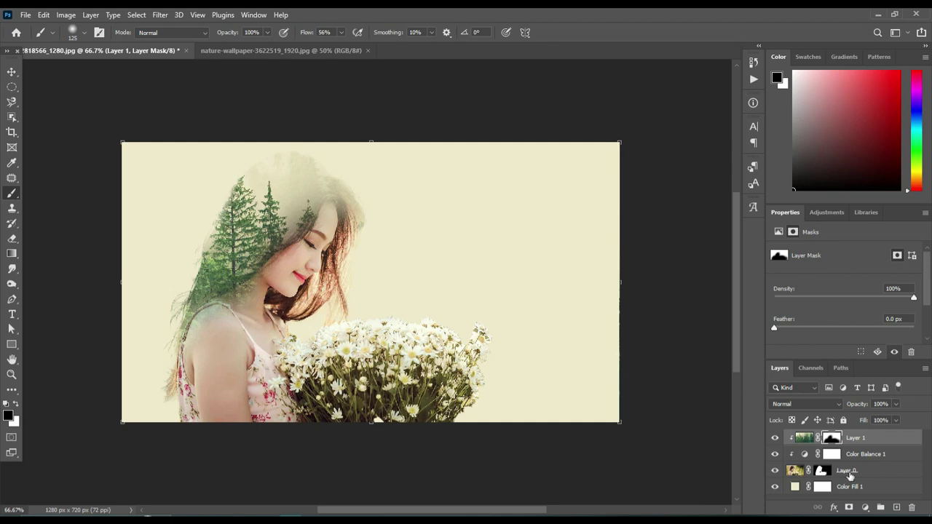
left_click(823, 472)
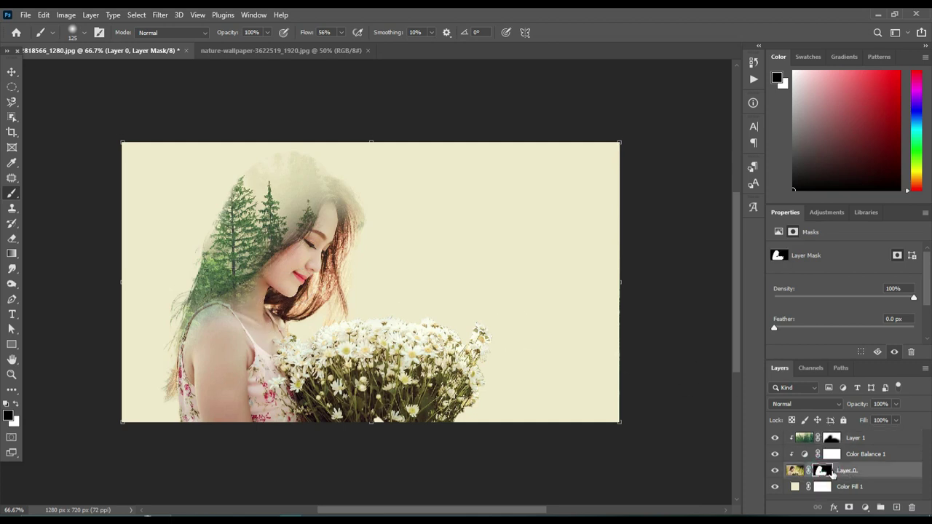
Make white the foreground painting colour
left_click(209, 212)
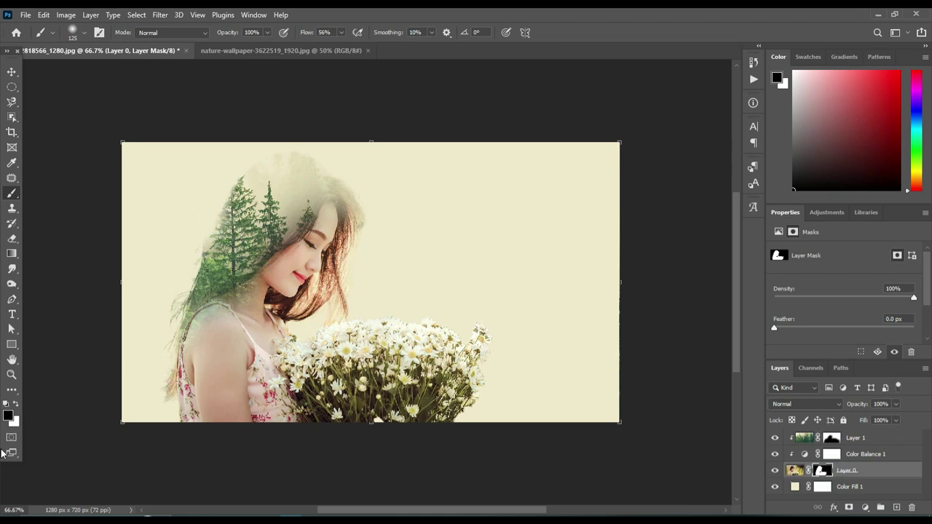
left_click(15, 404)
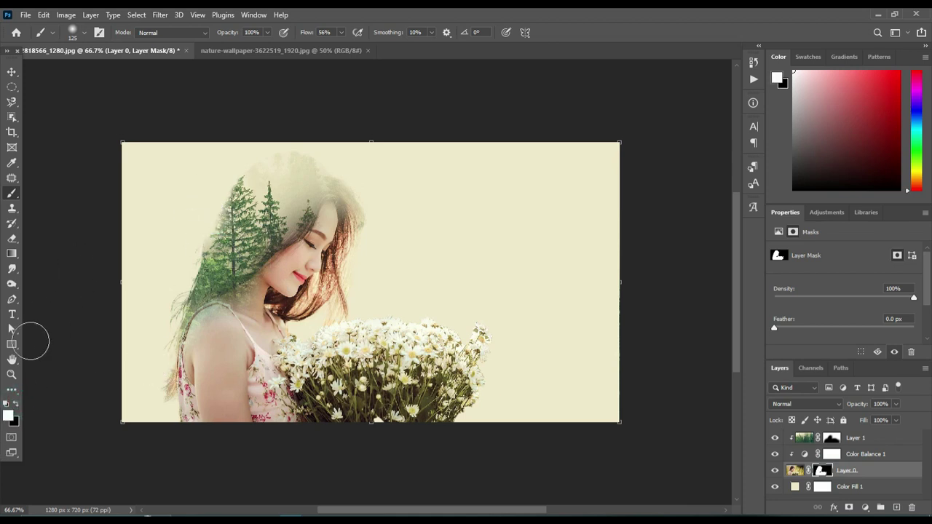
left_click(9, 417)
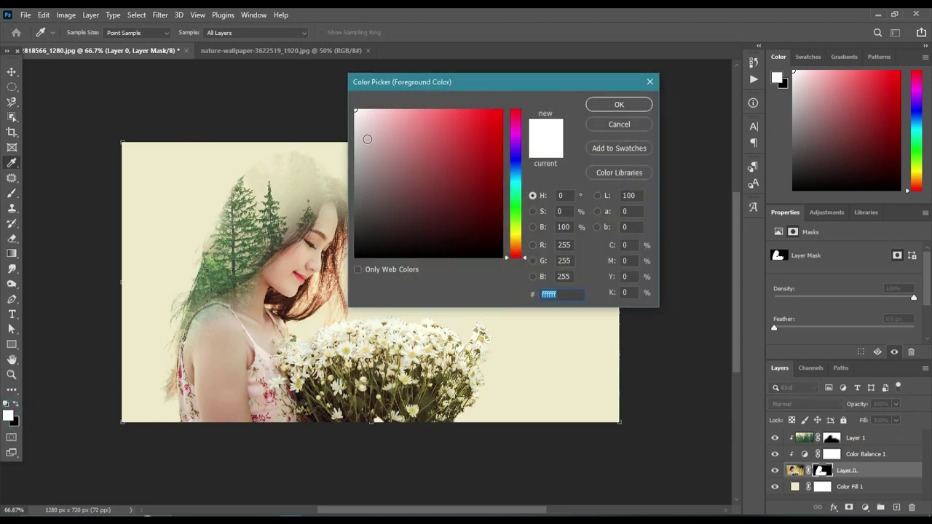
left_click(618, 104)
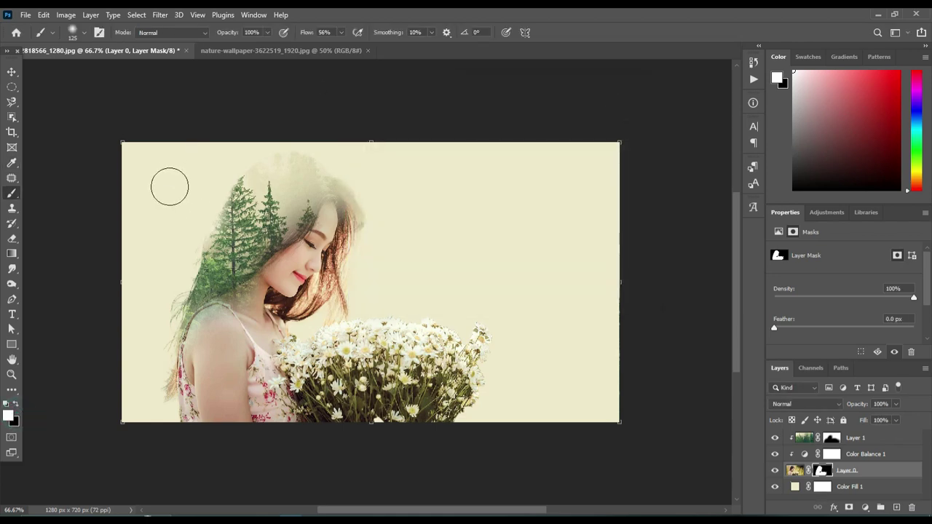
Paint white on Layer 0's mask to reveal pine trees above and left of the head
mouse_move(179, 175)
left_mouse_down()
mouse_move(195, 167)
mouse_move(190, 253)
mouse_move(166, 306)
mouse_move(175, 233)
left_mouse_up()
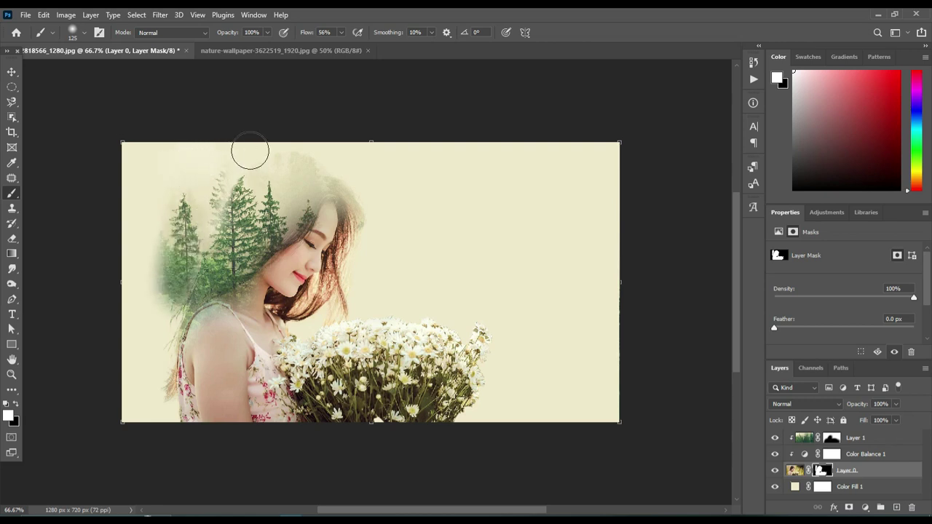
mouse_move(241, 102)
left_mouse_down()
mouse_move(240, 178)
mouse_move(235, 114)
left_mouse_up()
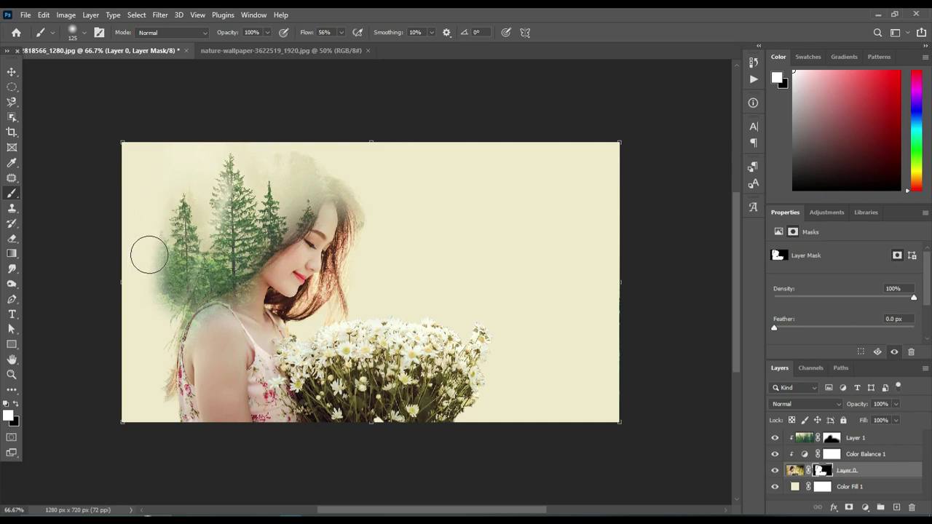
mouse_move(237, 118)
left_mouse_down()
mouse_move(163, 231)
mouse_move(177, 181)
left_mouse_up()
left_click_drag(296, 168, 297, 110)
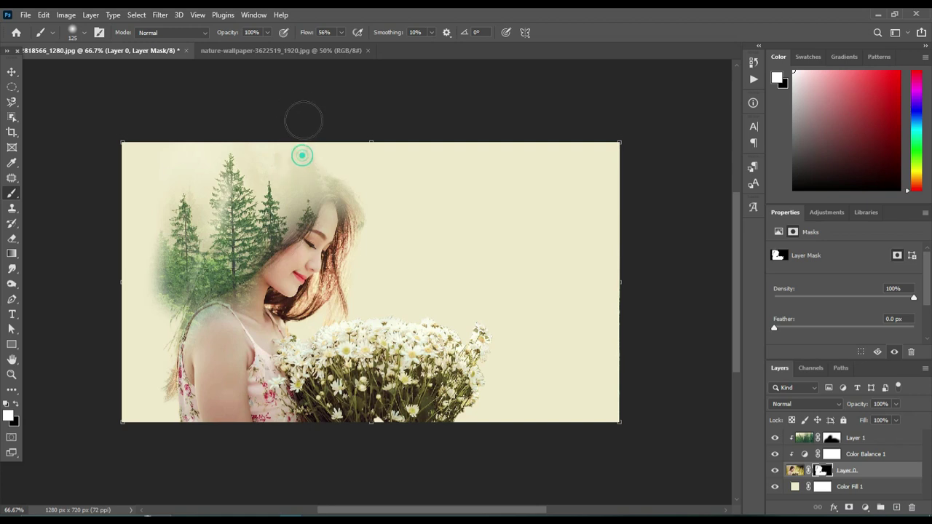
left_click_drag(291, 143, 265, 152)
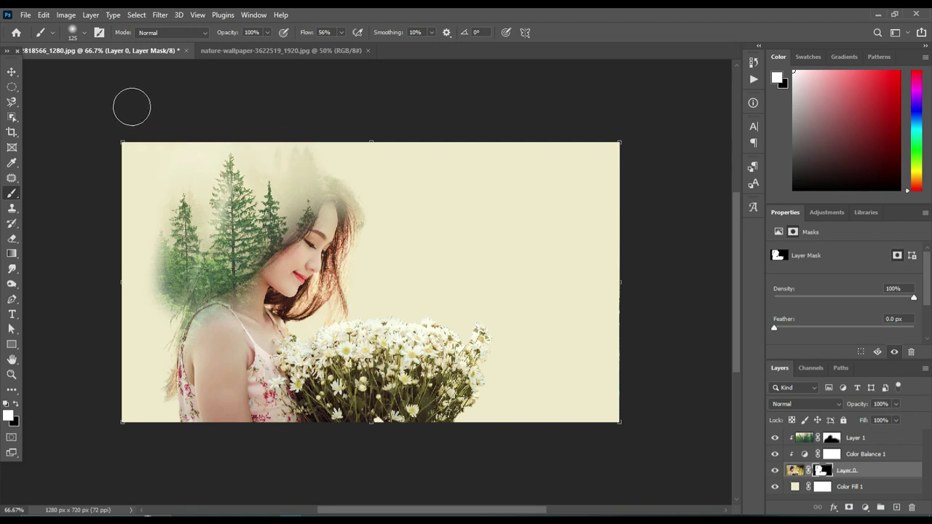
left_click(12, 72)
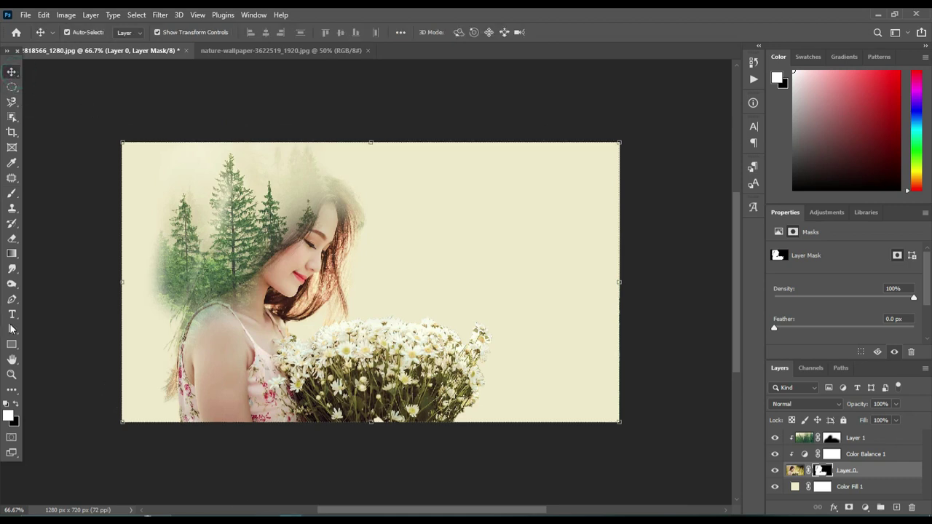
left_click(12, 192)
Paint white on the mask to fully restore the woman's shoulder and arm
mouse_move(159, 388)
left_mouse_down()
mouse_move(176, 346)
mouse_move(169, 407)
left_mouse_up()
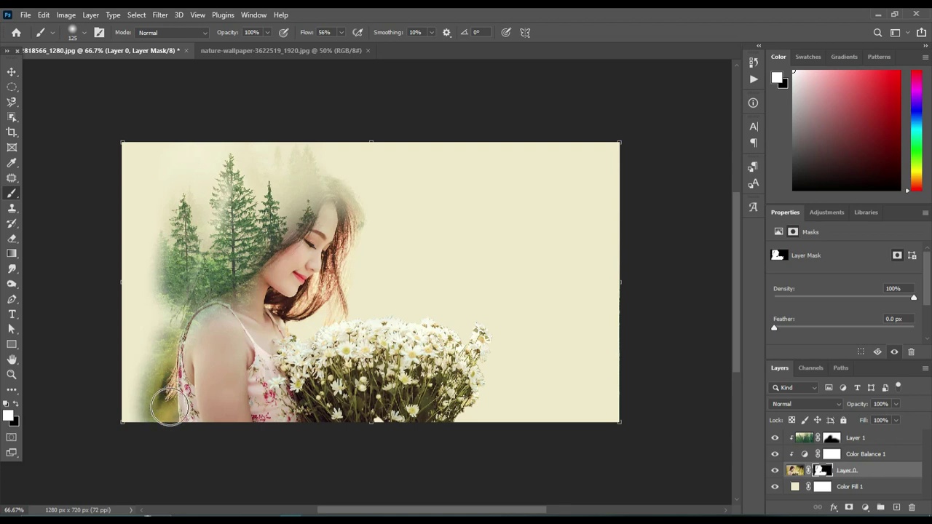
key("ctrl+z")
key("ctrl+z")
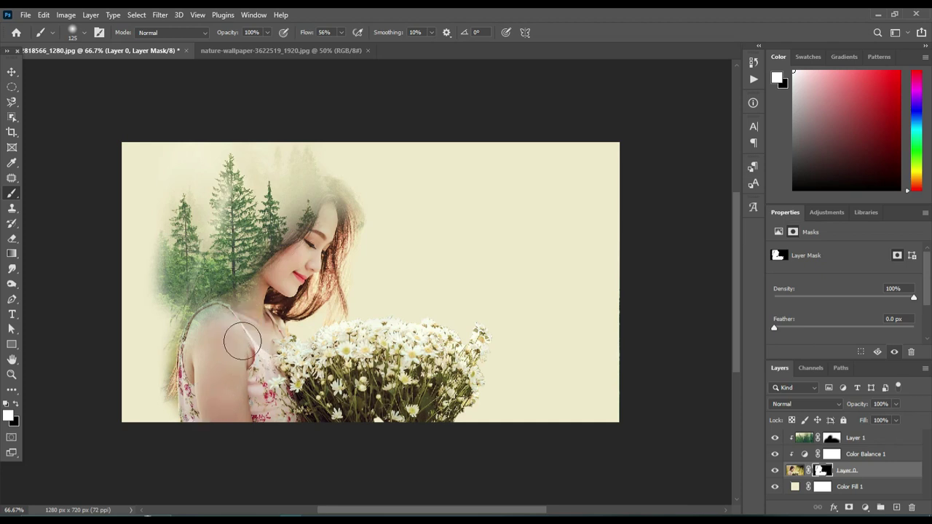
left_click_drag(242, 340, 289, 374)
Paint black along the left-hand trees to soften their outer edge
left_click(14, 405)
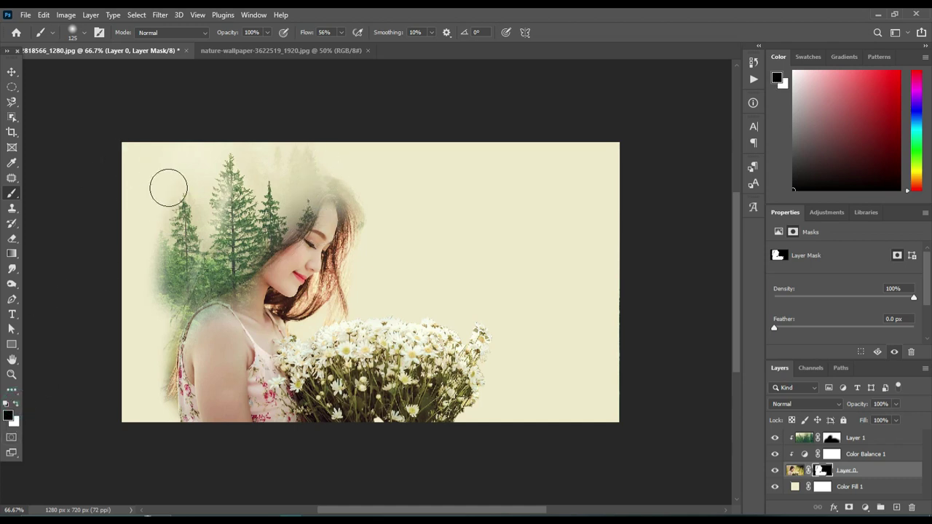
mouse_move(168, 184)
left_mouse_down()
mouse_move(156, 260)
mouse_move(174, 184)
mouse_move(177, 213)
mouse_move(179, 198)
mouse_move(177, 251)
mouse_move(165, 266)
mouse_move(173, 160)
mouse_move(151, 324)
mouse_move(163, 260)
mouse_move(160, 312)
mouse_move(141, 359)
mouse_move(164, 357)
mouse_move(134, 356)
left_mouse_up()
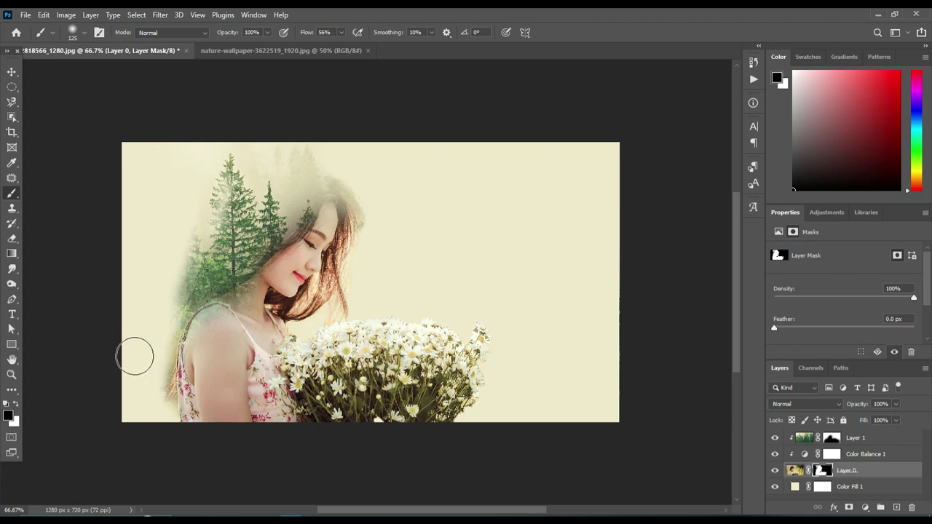
left_click(10, 73)
left_click(144, 107)
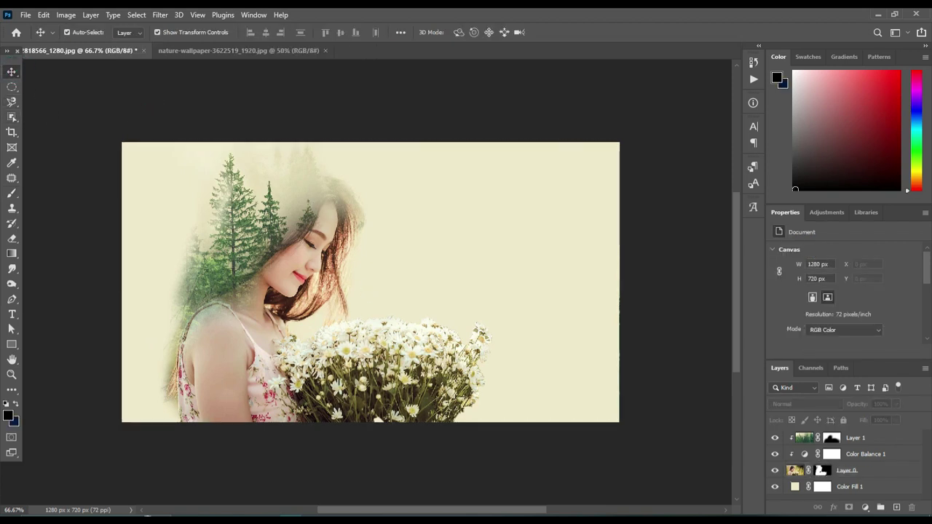
Give the Color Balance 1 layer mask 72% density and a 2.2 px feather
left_click(774, 455)
left_click(832, 454)
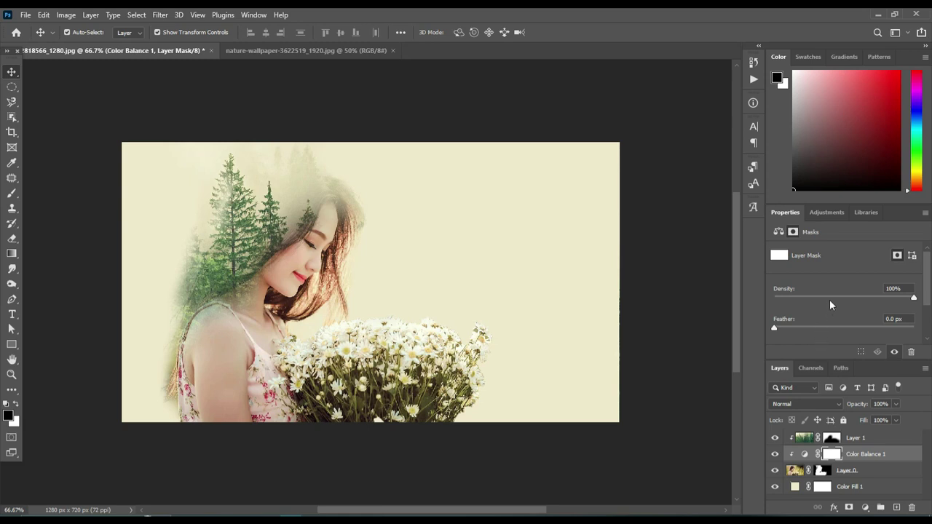
left_click(891, 297)
left_click(874, 297)
left_click(791, 328)
left_click(828, 439)
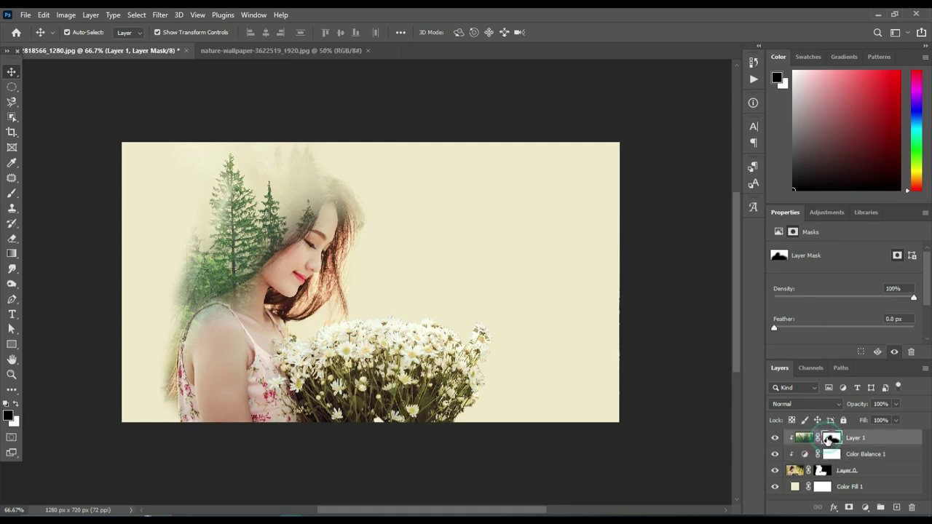
Brush white on Layer 1's mask to blend more trees over her head
left_click(10, 196)
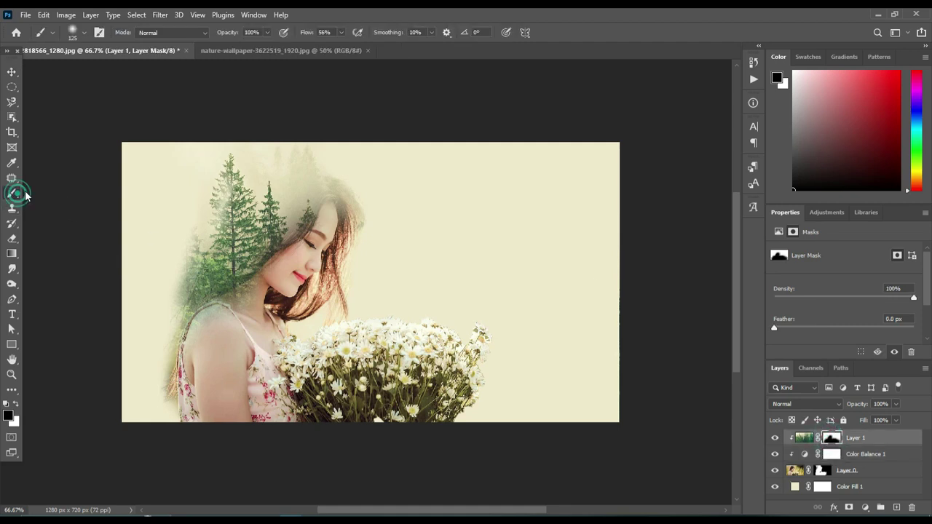
left_click(14, 405)
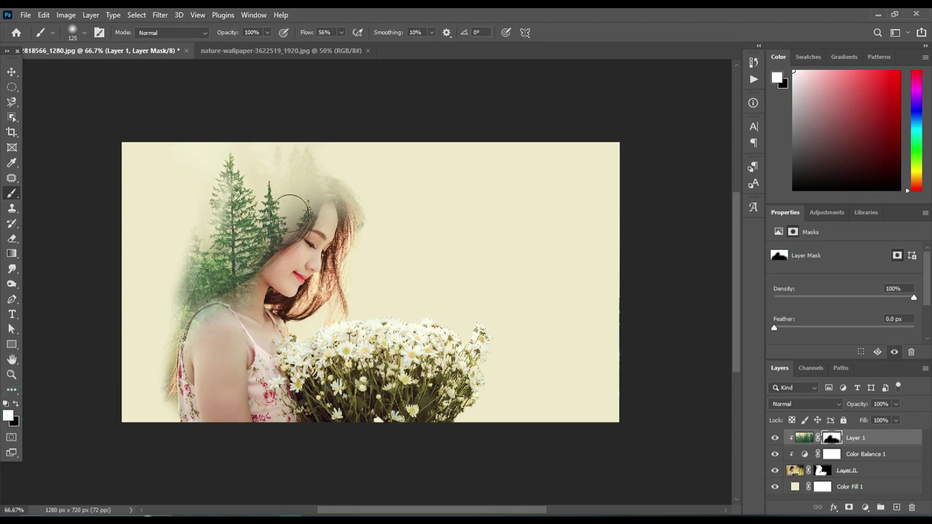
mouse_move(327, 171)
left_mouse_down()
mouse_move(309, 155)
mouse_move(340, 176)
left_mouse_up()
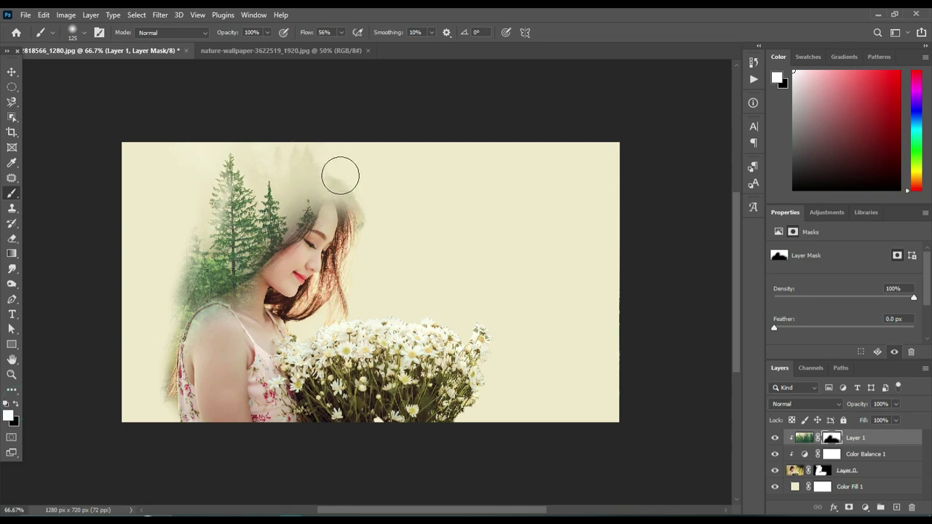
left_click_drag(340, 175, 302, 155)
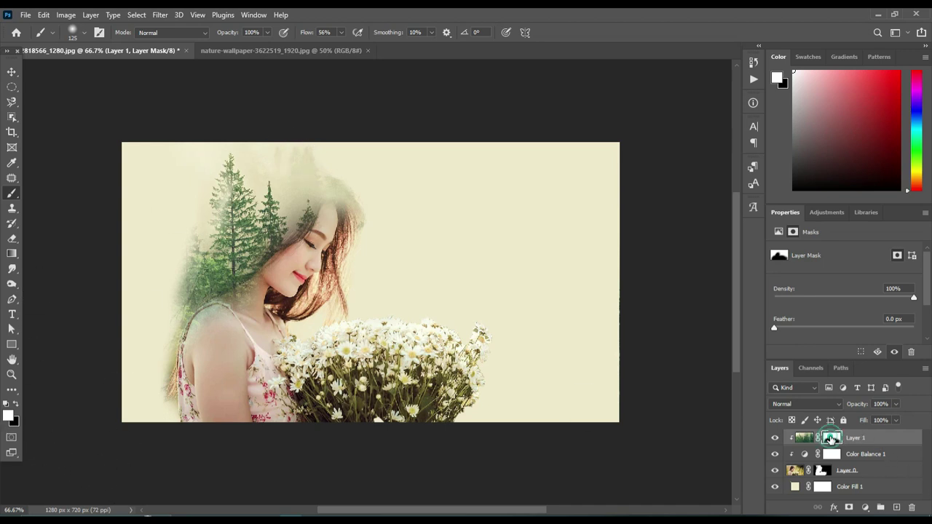
left_click(375, 223)
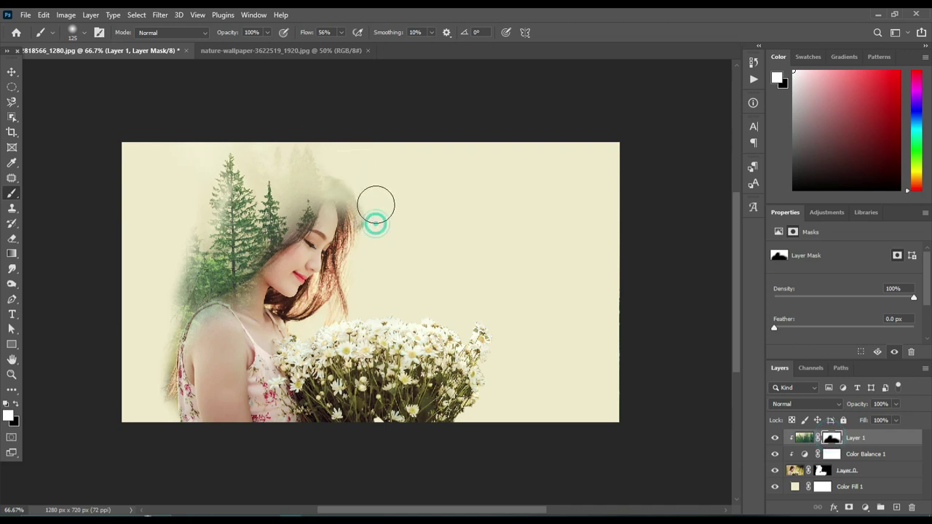
Brush black along her hair edge to hide the stray forest haze
left_click(16, 404)
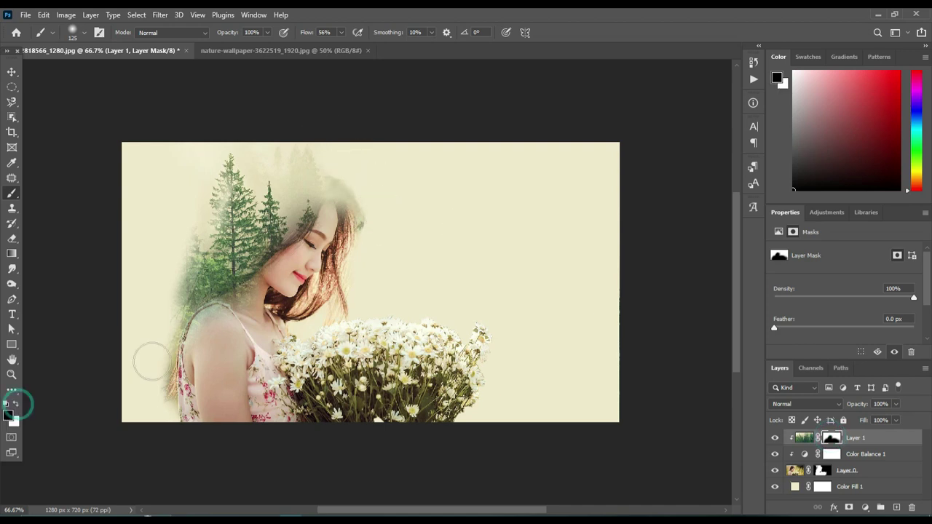
left_click(372, 229)
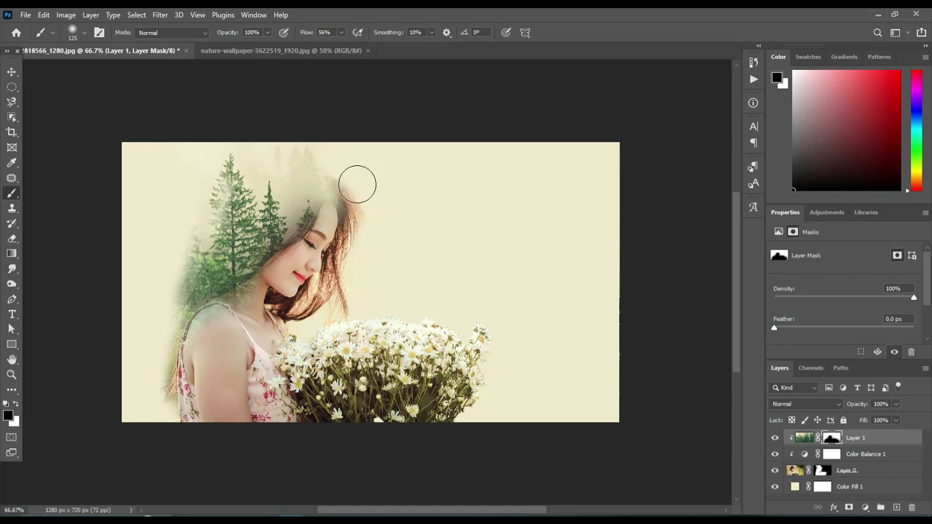
left_click_drag(372, 218, 371, 280)
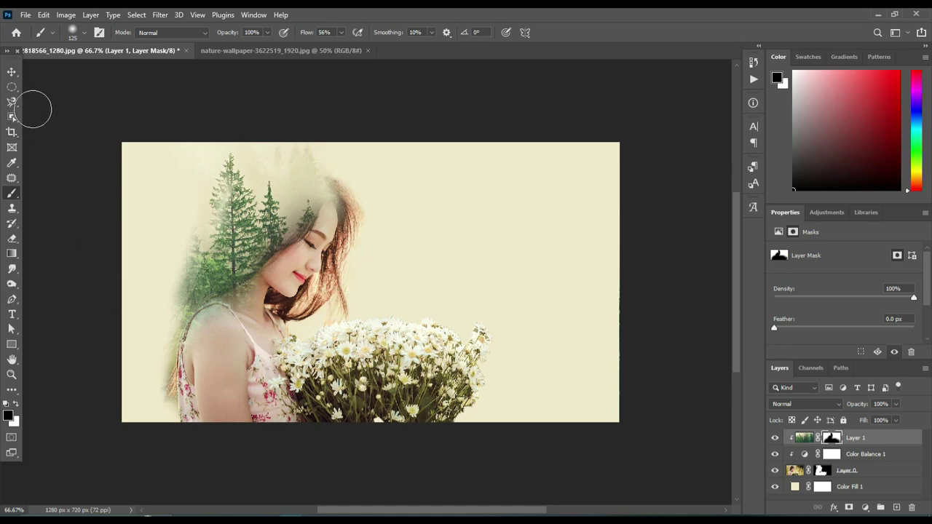
Add a Gradient Map adjustment layer above the forest layer, Layer 1
left_click(11, 72)
left_click(874, 439, "ctrl")
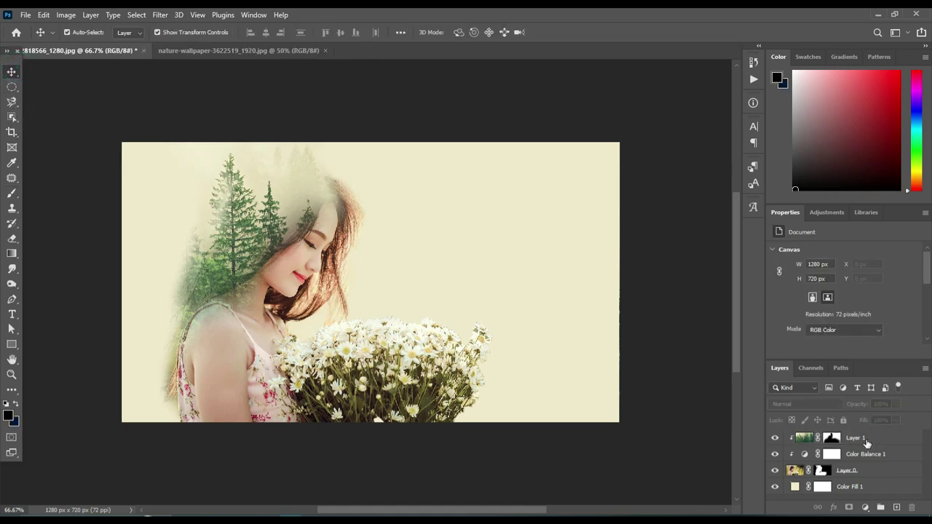
left_click(843, 440)
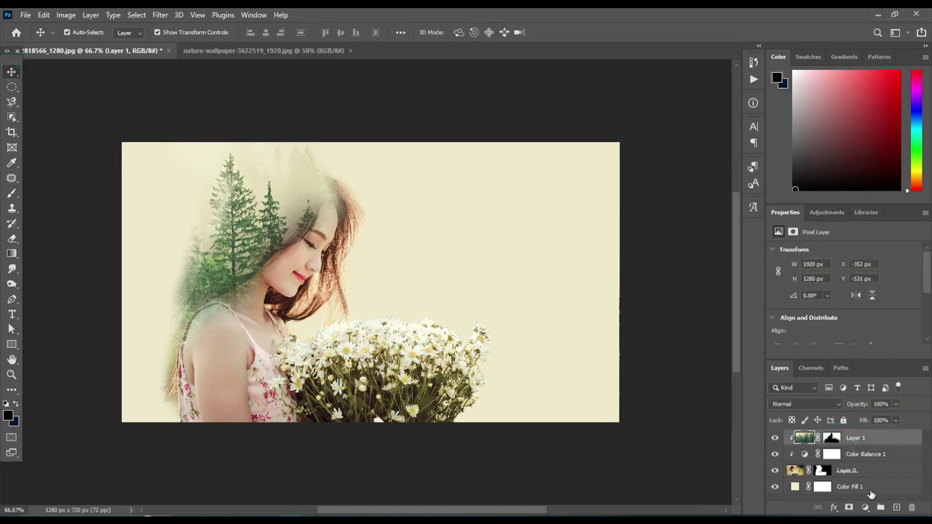
left_click(867, 509)
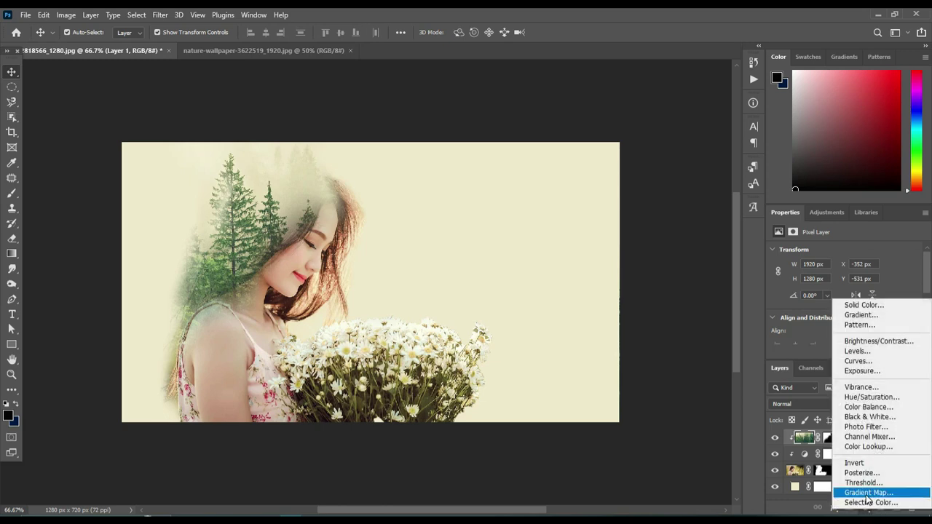
left_click(866, 493)
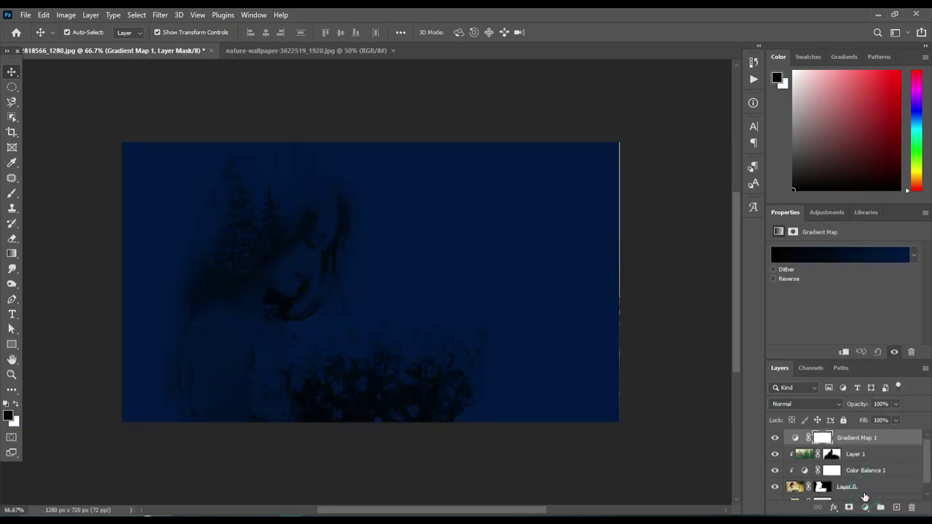
Set the gradient map to the Pink_02 gradient from the Pinks presets
left_click(798, 261)
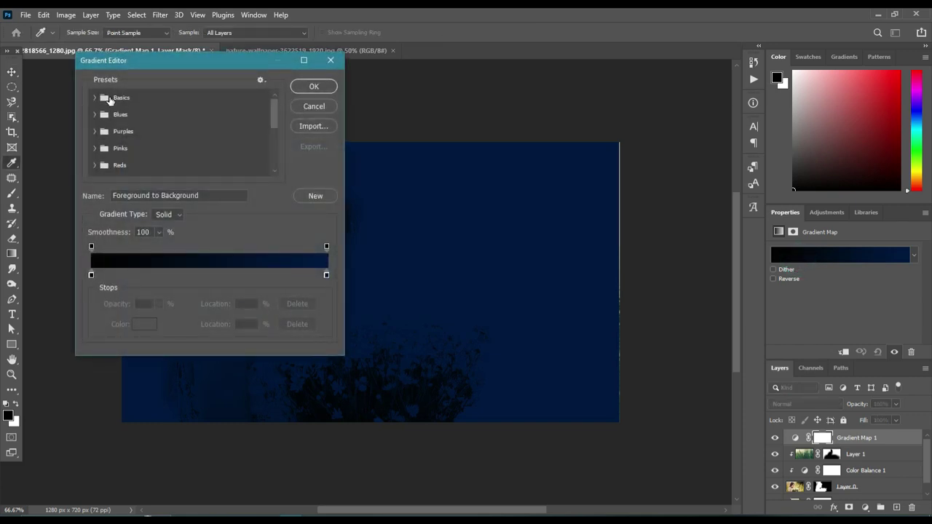
left_click(110, 100)
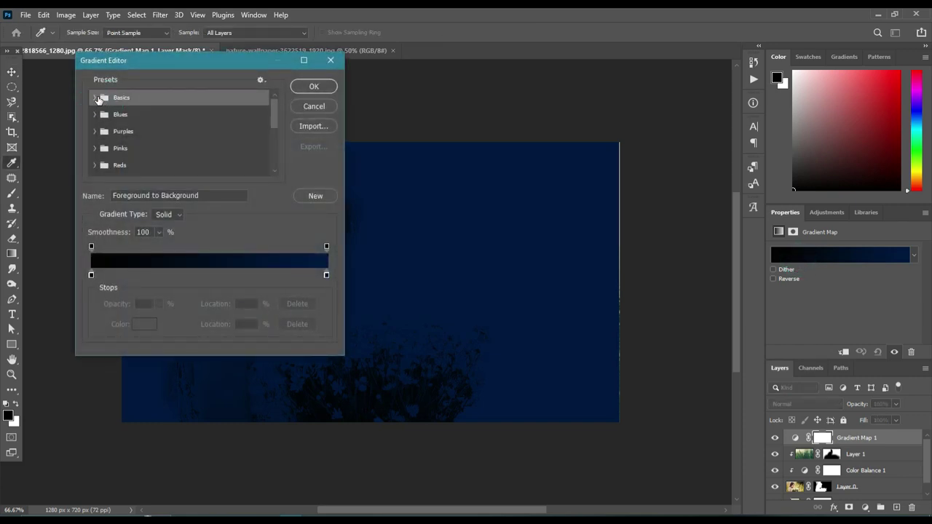
left_click(96, 98)
left_click(130, 116)
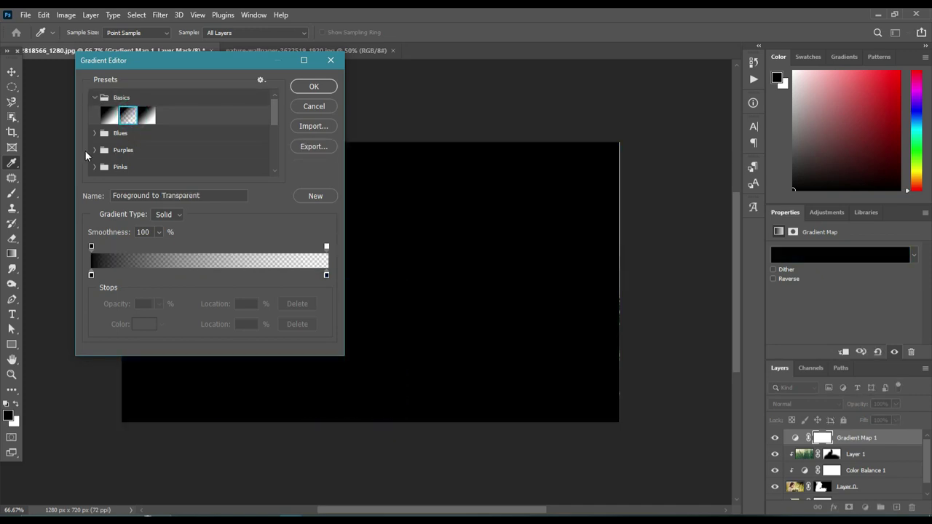
left_click(95, 99)
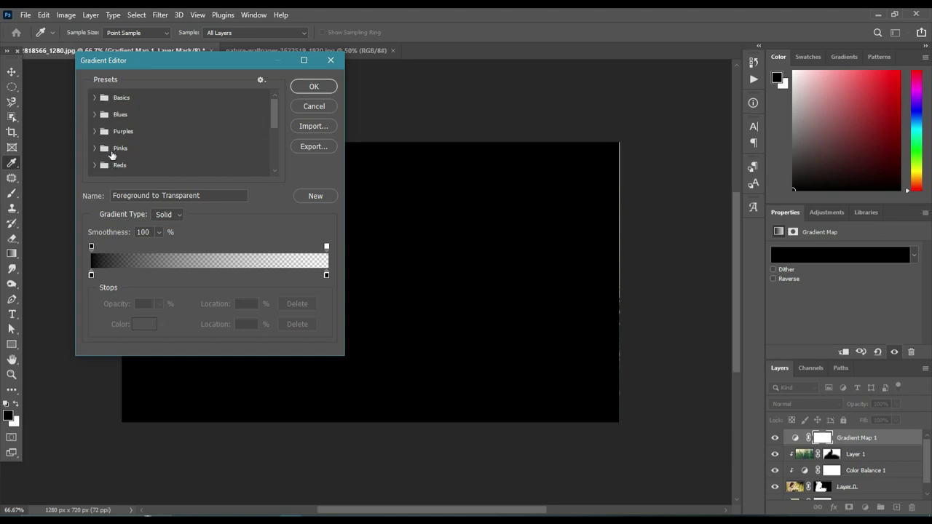
left_click(105, 150)
left_click(94, 149)
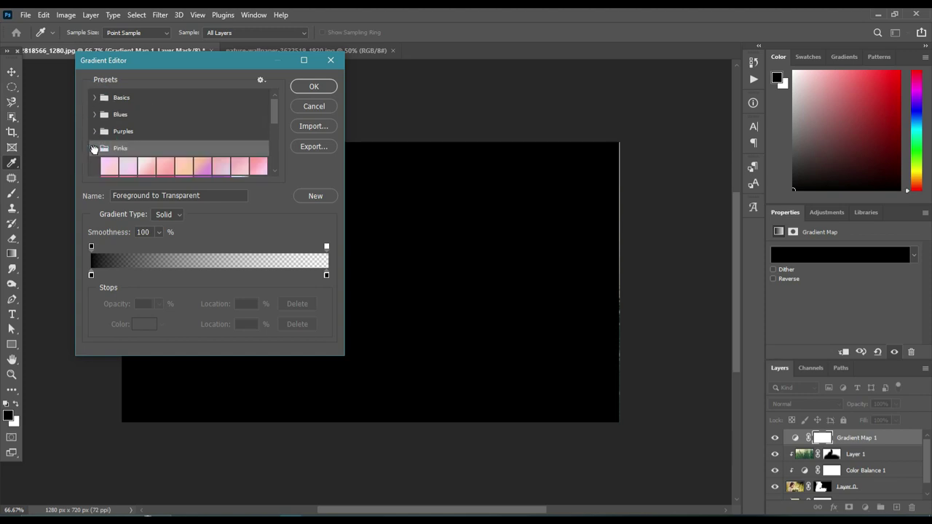
left_click(111, 169)
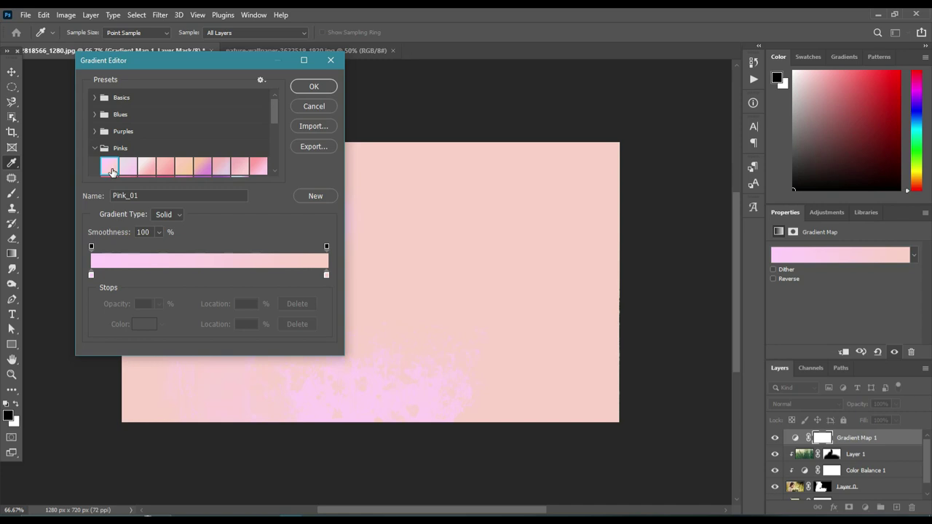
left_click(125, 168)
scroll(163, 173, "down", 1)
scroll(171, 173, "down", 1)
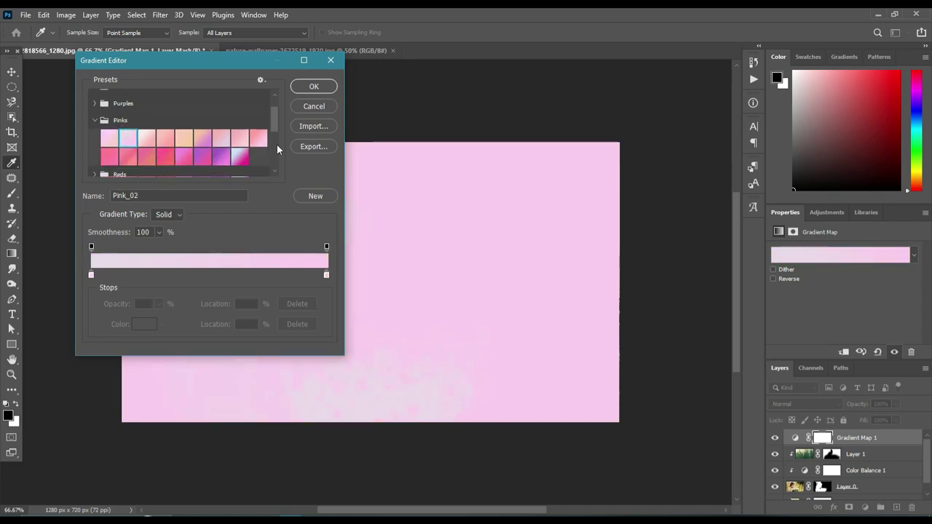
left_click(313, 87)
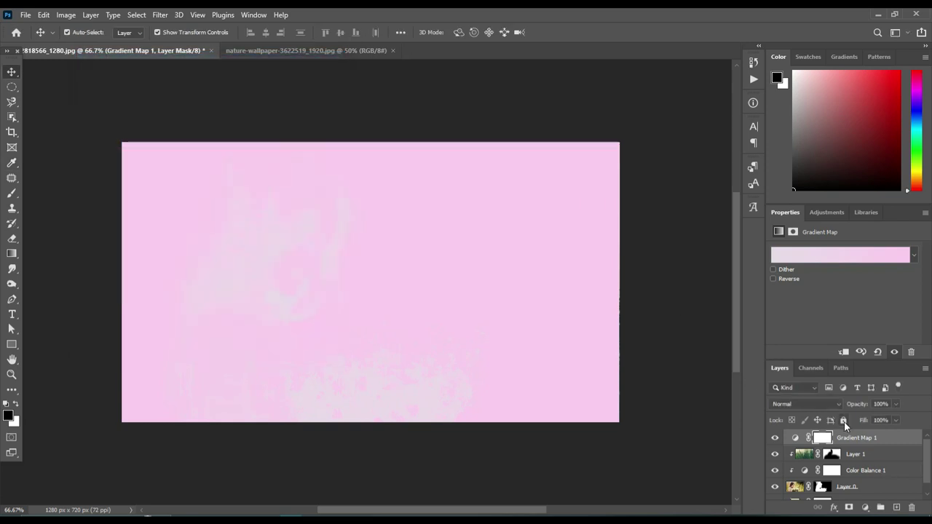
Change Gradient Map 1's blend mode to Linear Burn
left_click(807, 405)
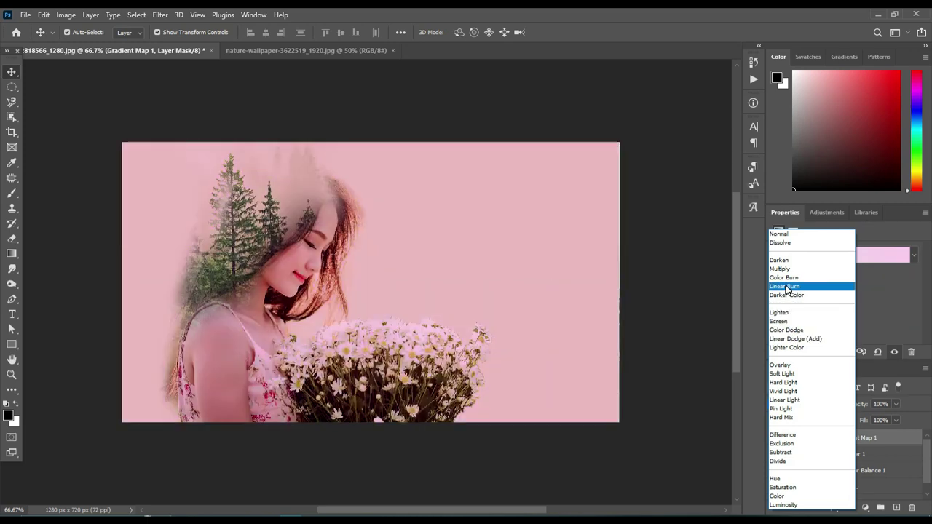
left_click(786, 287)
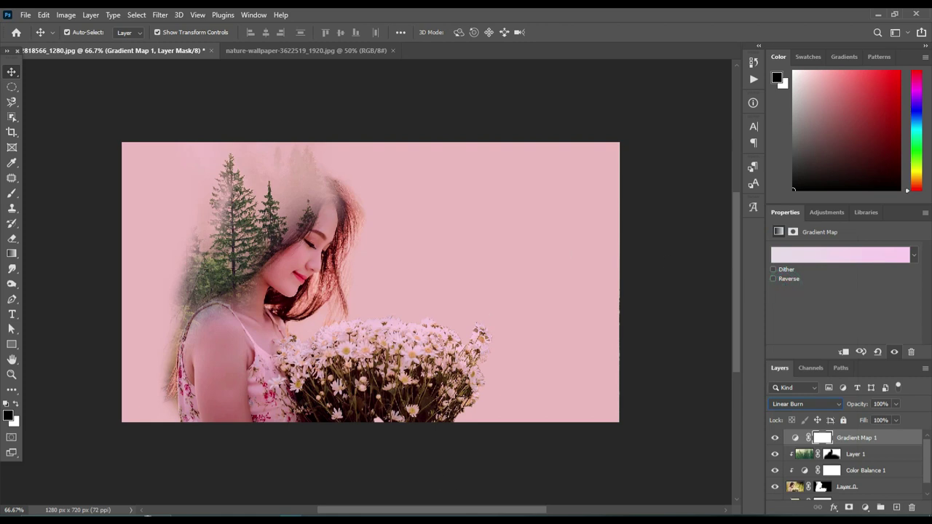
left_click(856, 453)
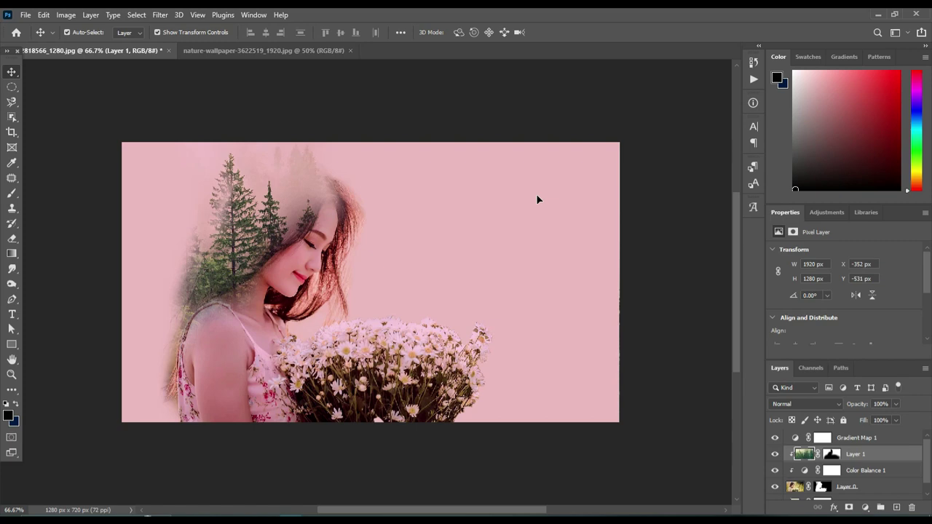
Zoom the pink double-exposure portrait to actual size and shift the view horizontally
key("ctrl+plus")
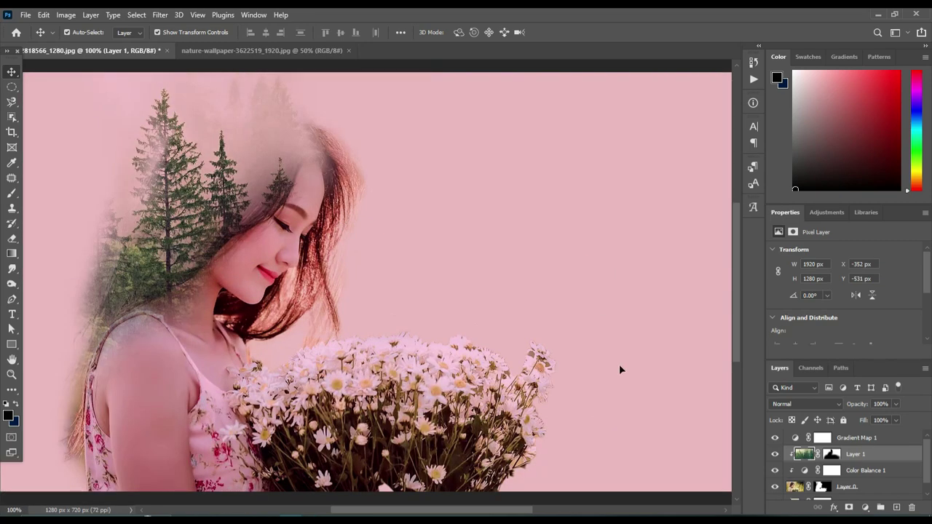
left_click(8, 51)
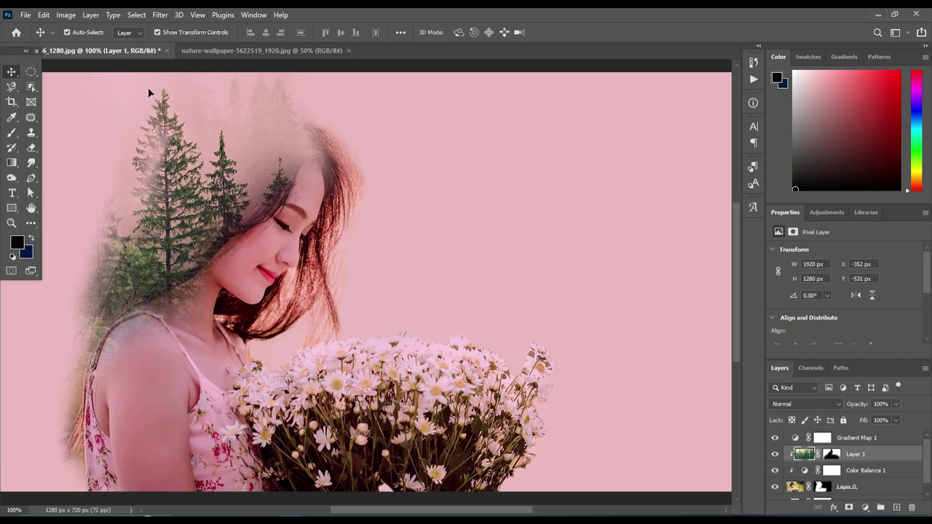
left_click_drag(366, 512, 353, 514)
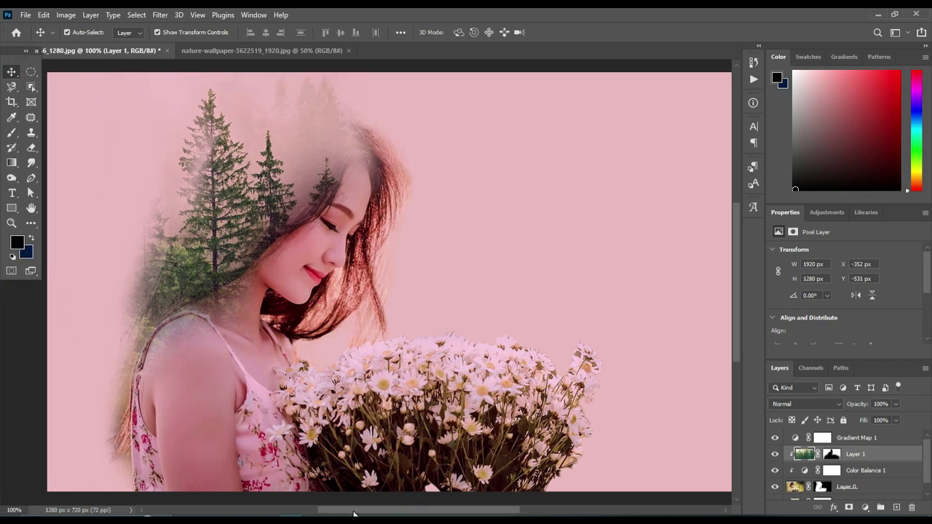